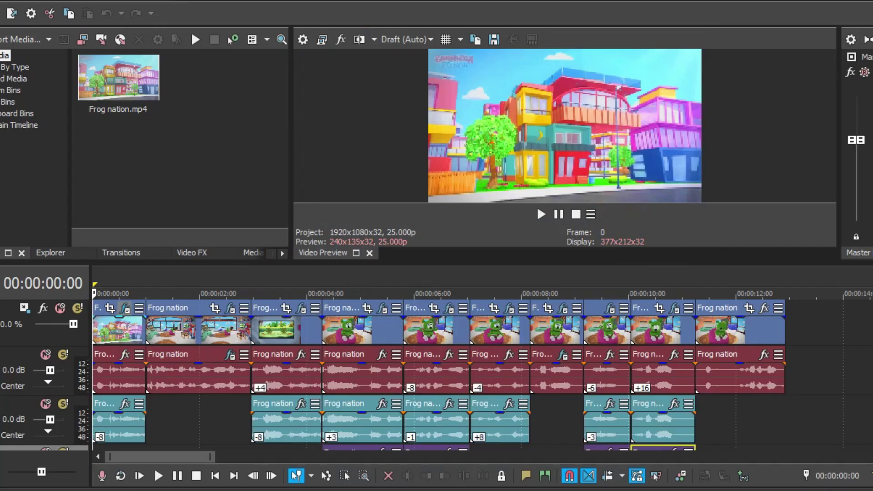
Check the properties of the first upper audio event
click(125, 308)
right_click(110, 363)
key(p)
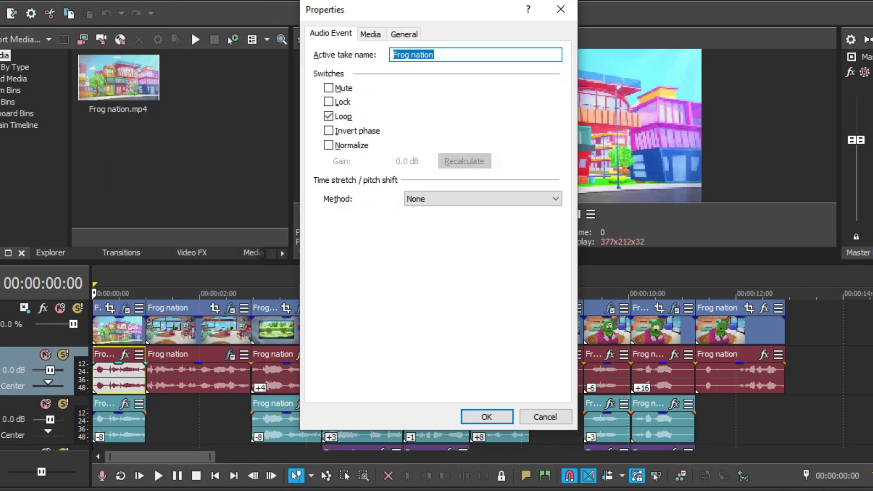
key(Return)
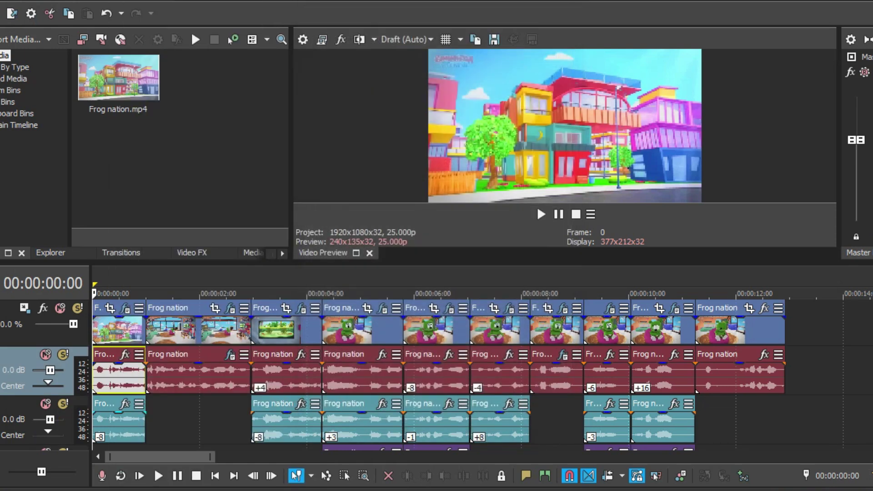
Give the lower first audio event a -8 pitch change with élastique Pro stretching
right_click(110, 418)
key(p)
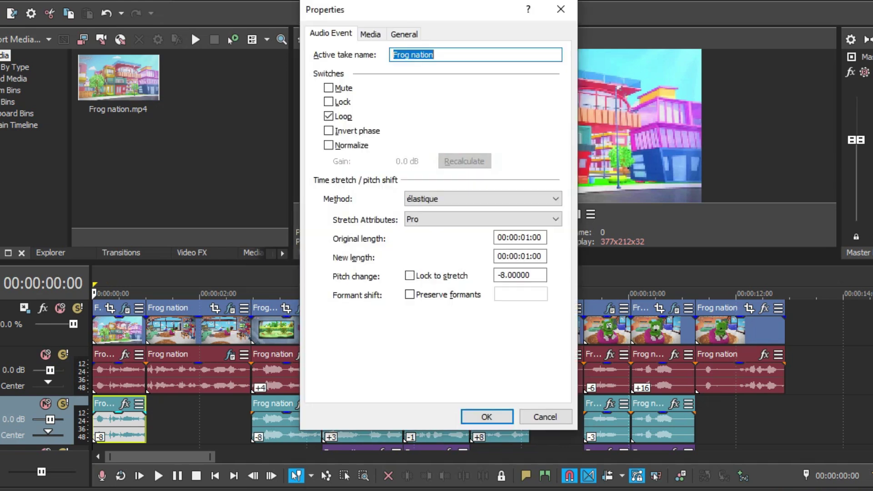
key(Return)
Review the second clip's Glow, Spherize and HSL Adjust video effects at 00:00:01:20
click(189, 319)
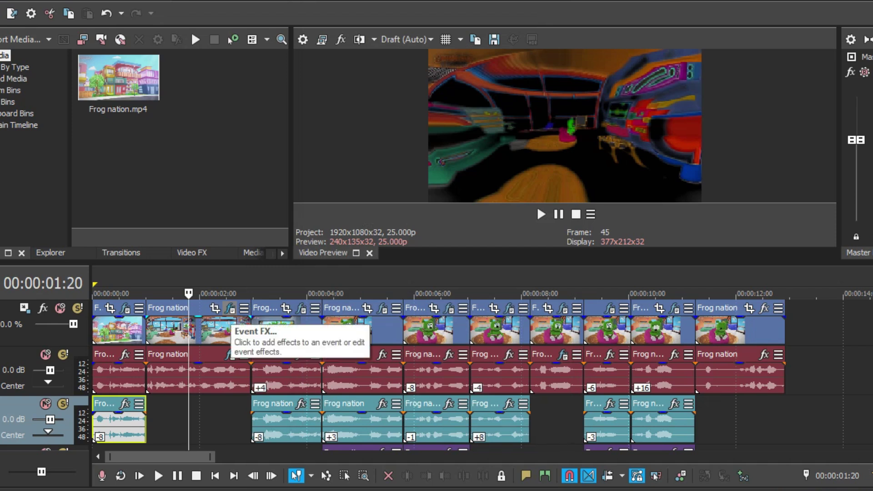
click(231, 309)
click(97, 41)
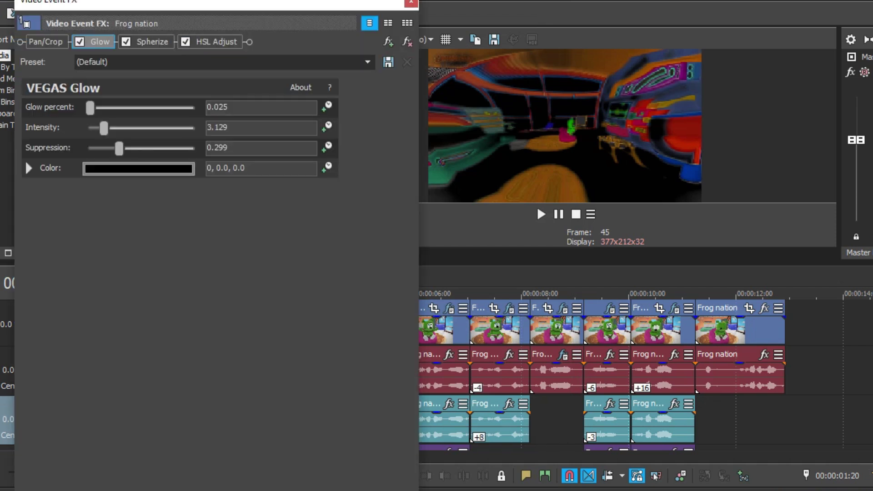
click(152, 41)
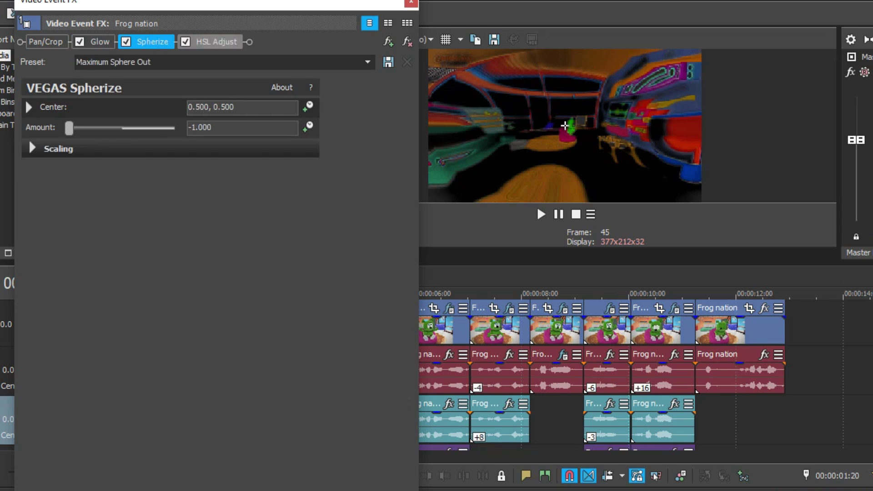
click(217, 41)
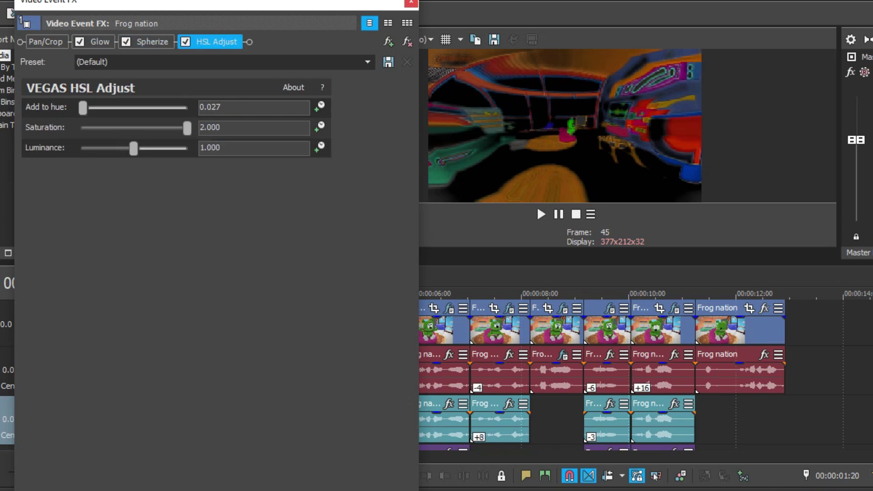
key(Escape)
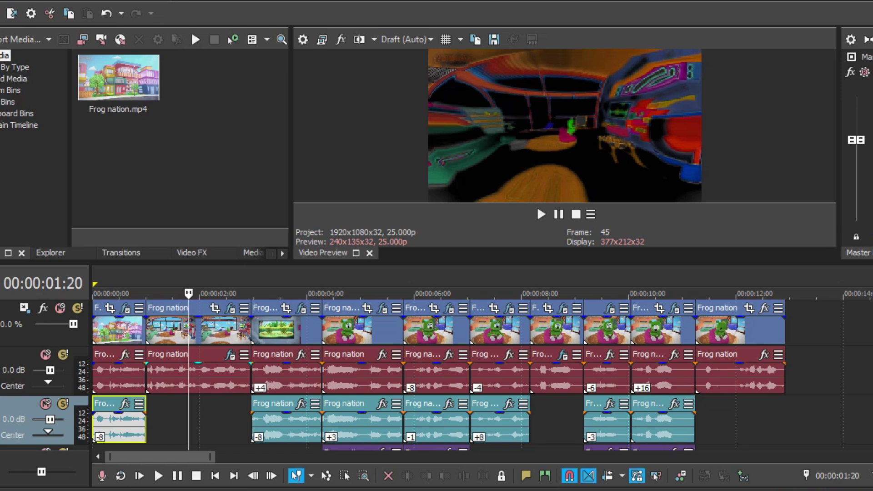
Set the second audio event's eFX Reverb to the [Sys] Very Large & Rich preset
click(230, 355)
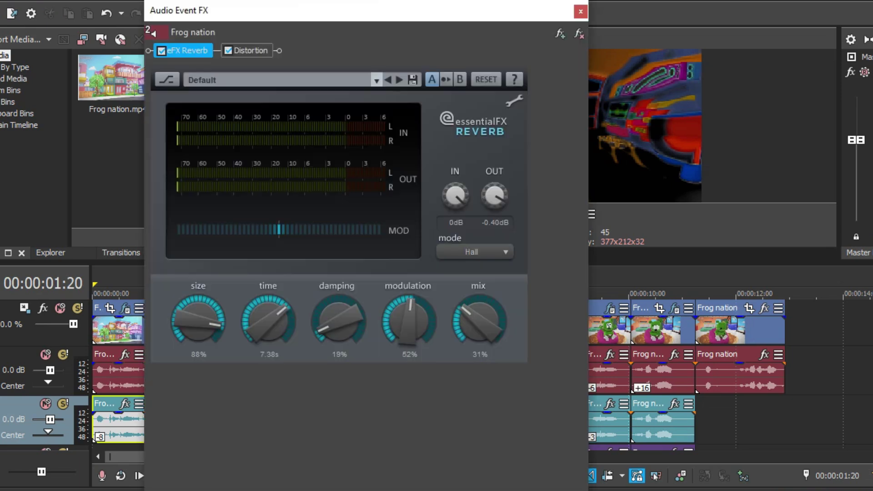
click(377, 80)
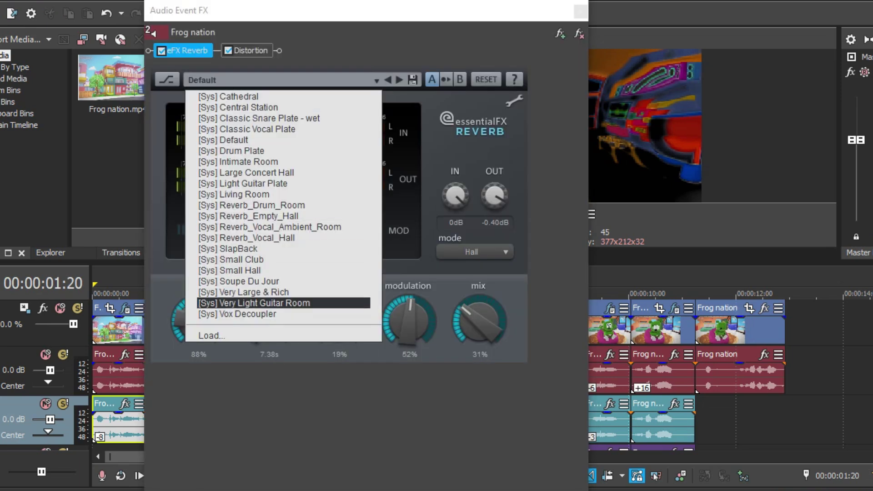
click(218, 289)
click(246, 50)
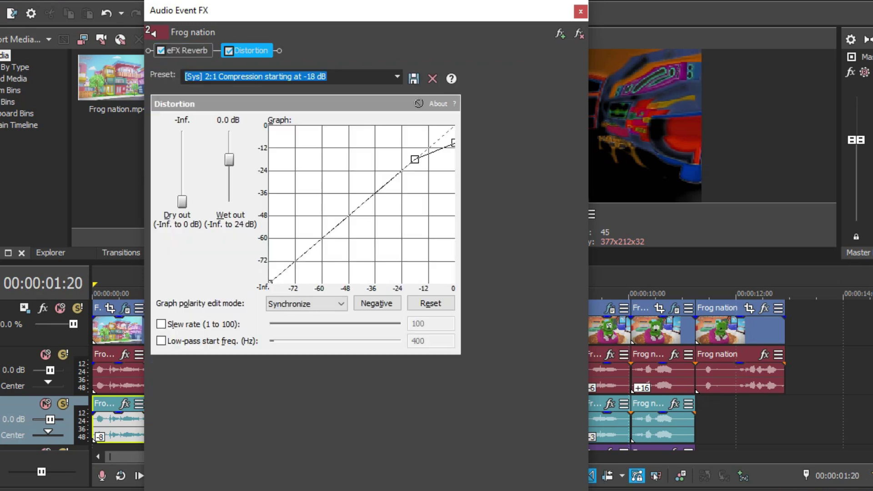
click(187, 50)
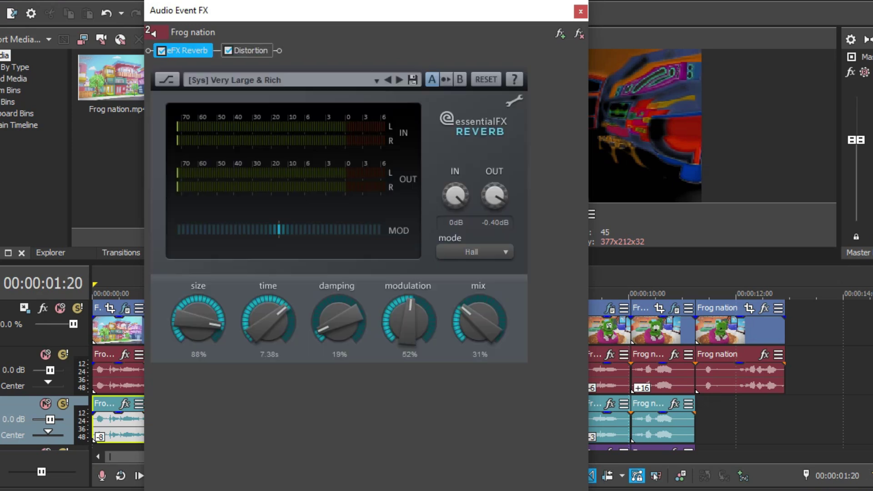
click(246, 51)
click(581, 12)
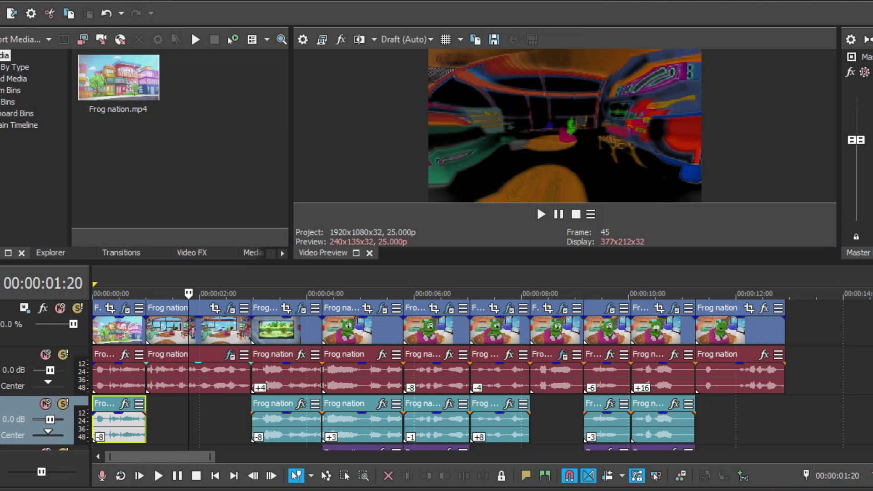
Review the fourth clip's Invert, HSL Adjust Invert Color and Gradient Map effects at 00:00:03:09
click(273, 328)
click(301, 309)
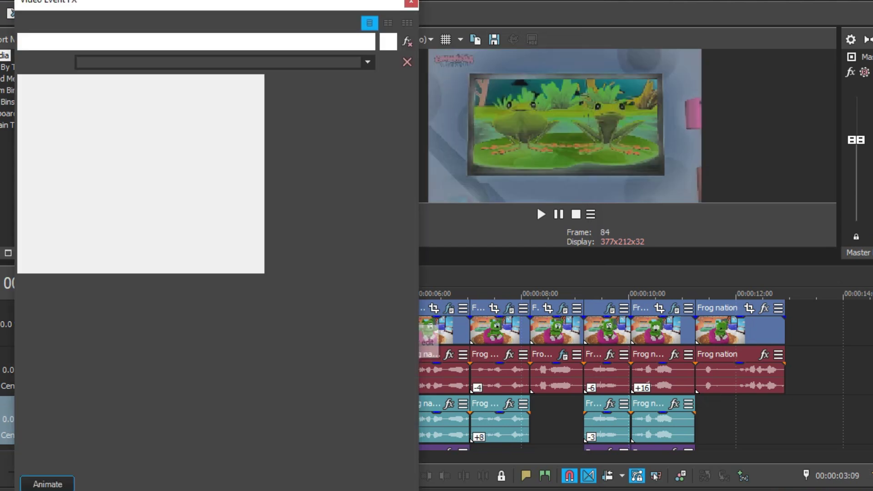
click(96, 41)
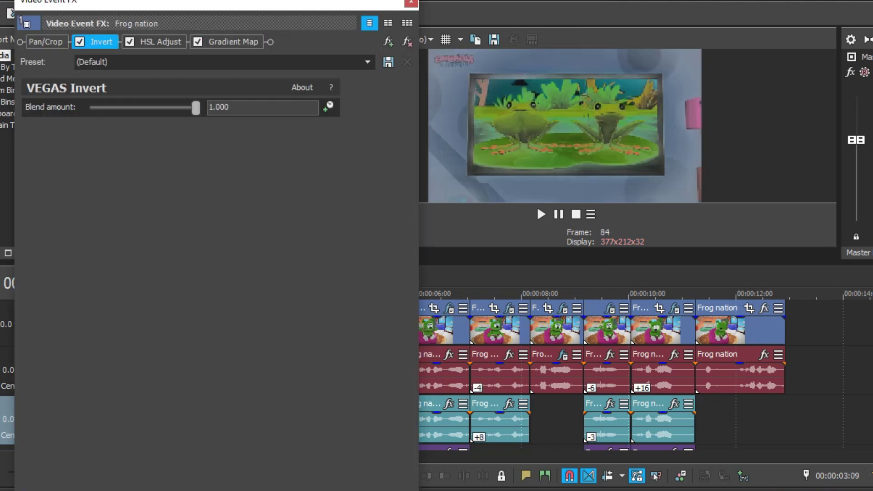
click(160, 42)
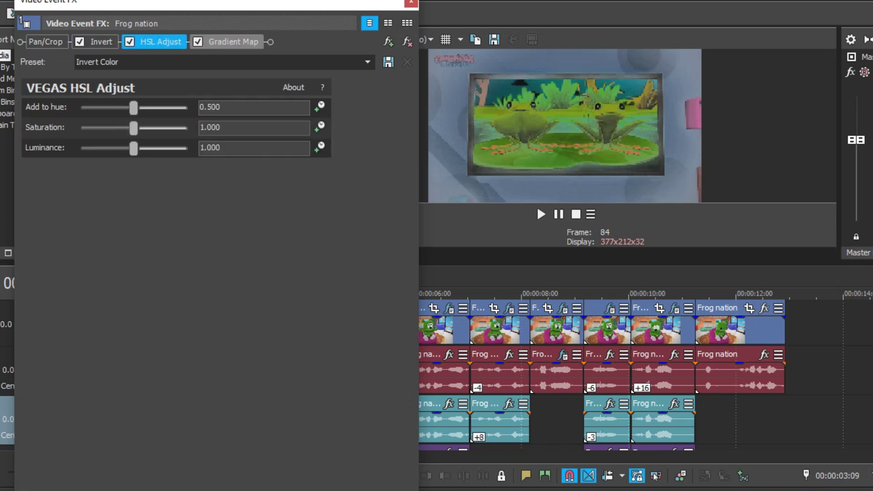
click(233, 41)
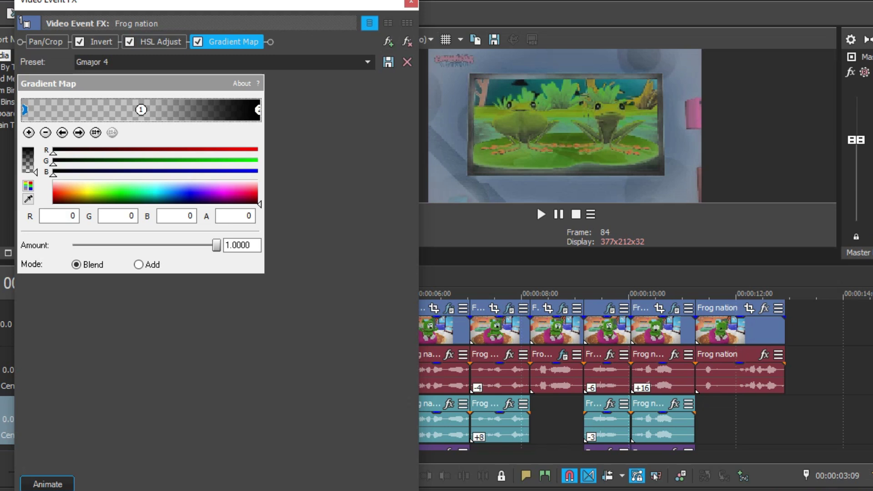
click(411, 2)
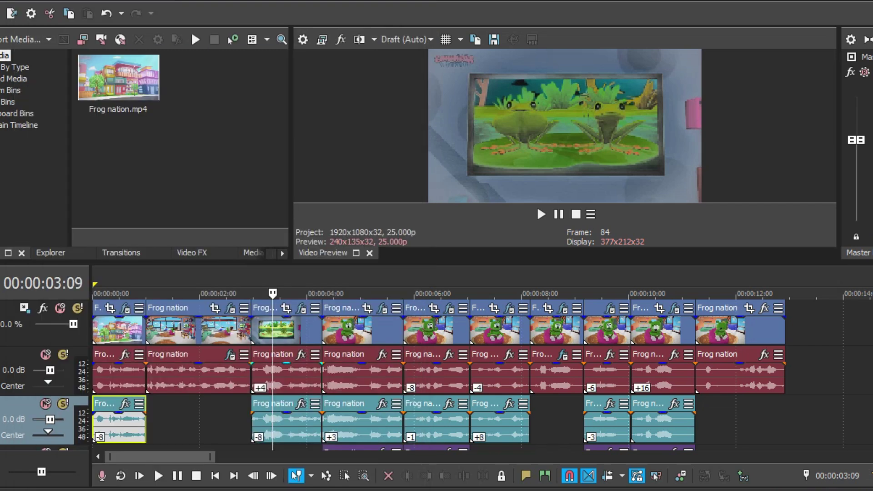
Confirm the fourth audio events' pitch changes: +4 élastique upper, -8 Classic A17 lower
right_click(272, 368)
click(300, 485)
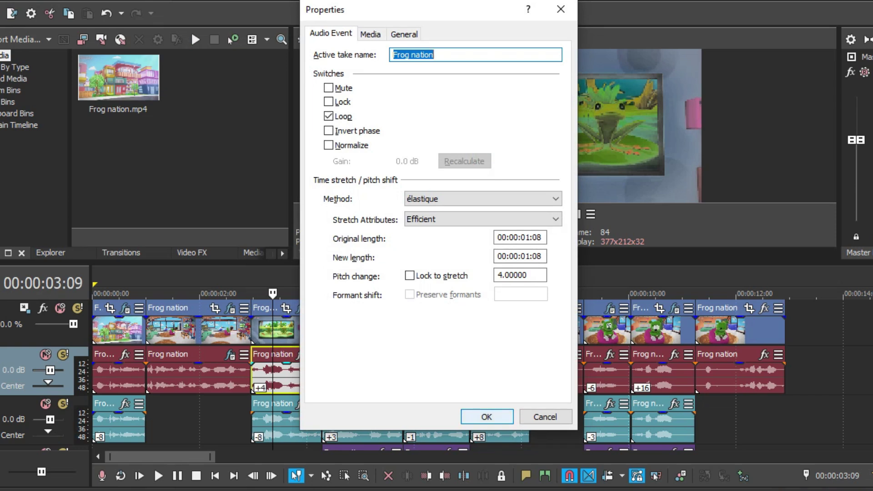
key(Return)
right_click(275, 421)
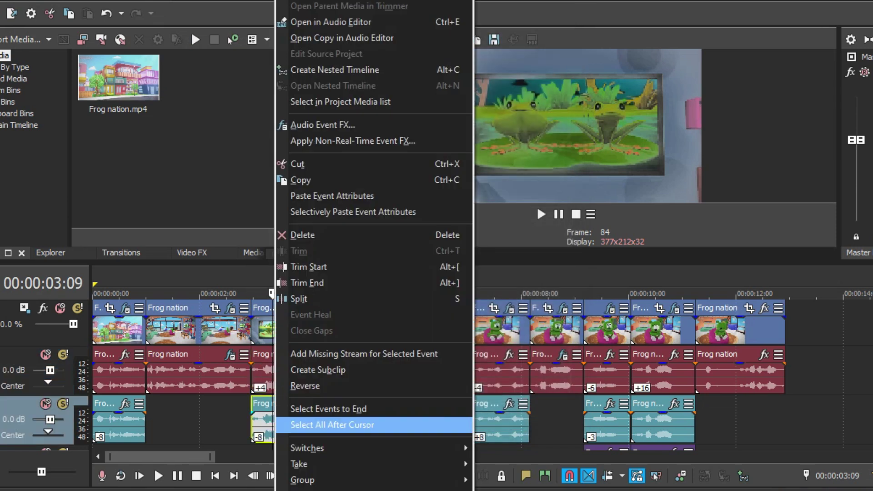
click(300, 487)
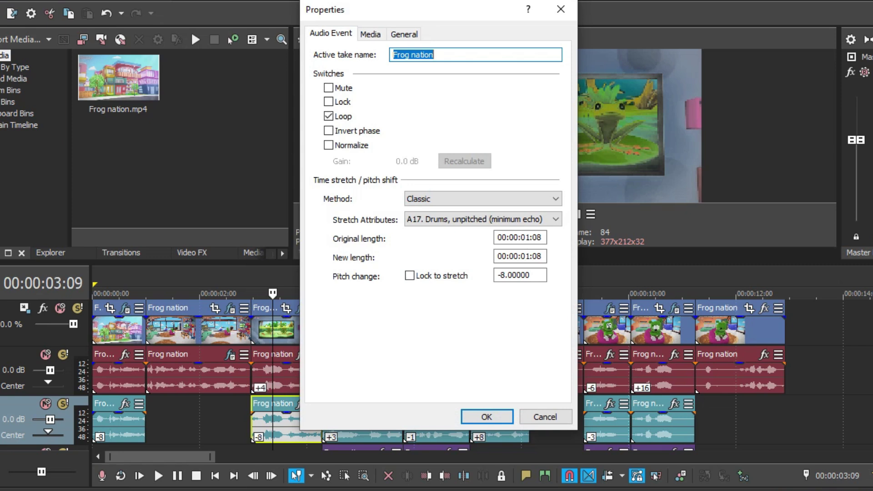
key(Return)
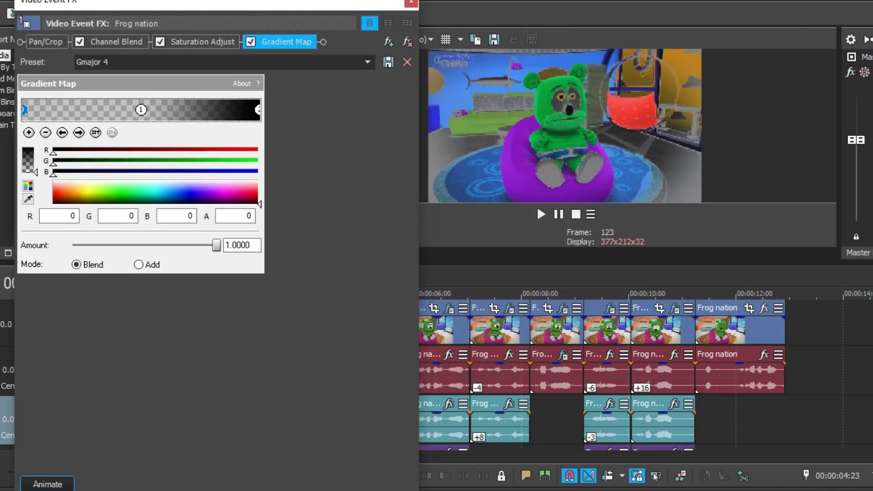
Inspect the bear clip's Channel Blend RGB to BGR, Saturation Adjust Boost Midtones and Gradient Map Gmajor 4
click(117, 41)
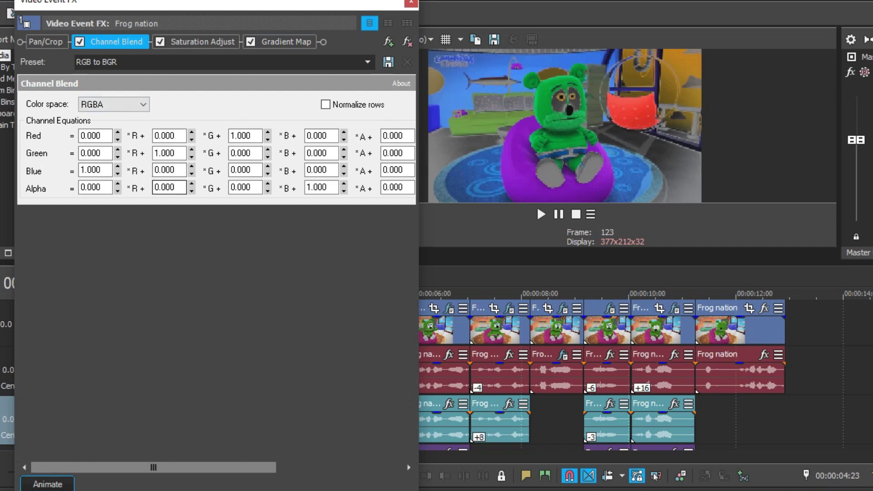
click(203, 42)
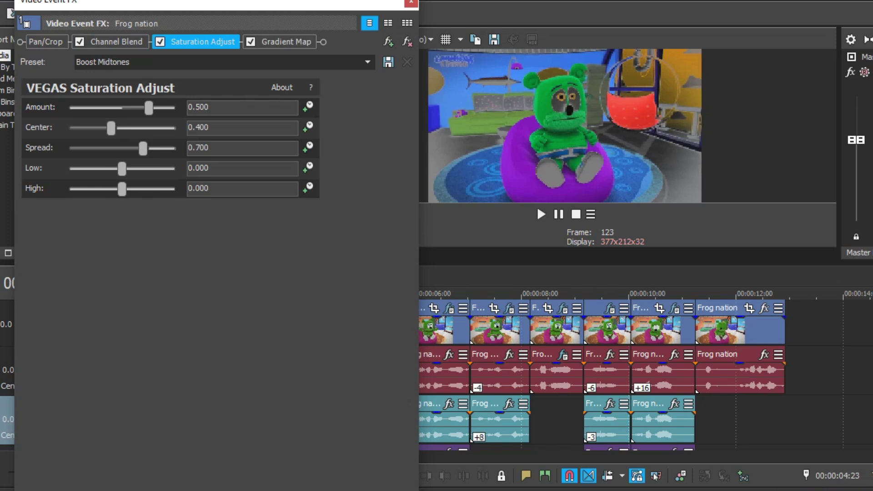
click(286, 42)
Pitch the first two stacked audio events +3 and +6 with Classic stretching
key(alt+F4)
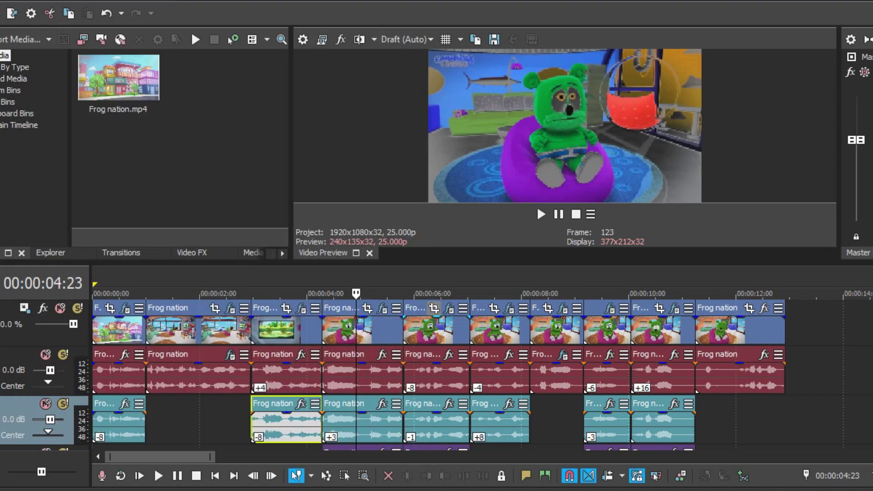
right_click(368, 373)
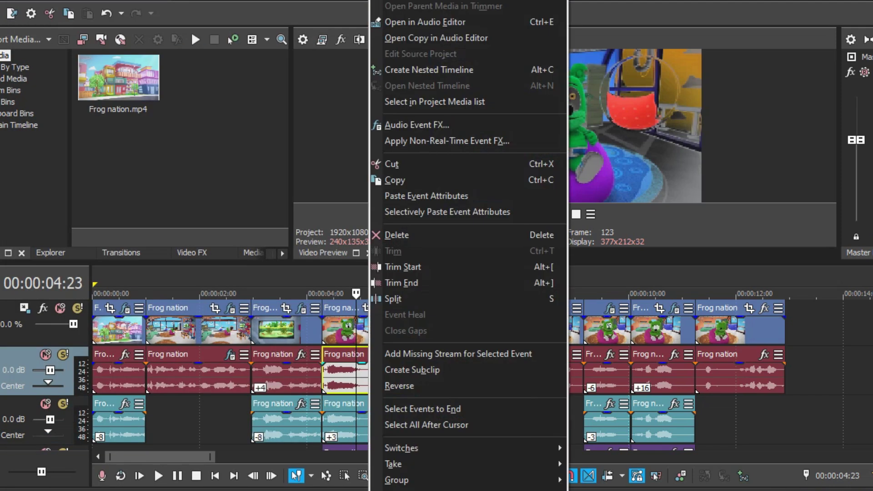
key(p)
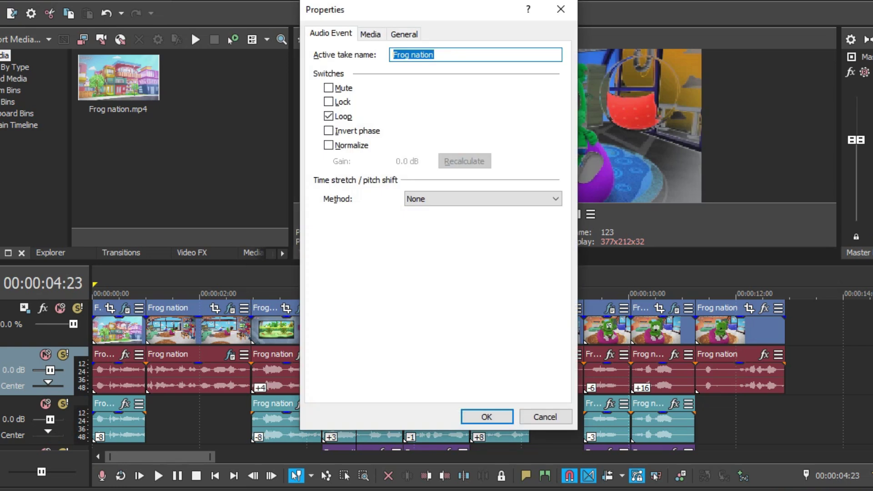
click(487, 417)
right_click(362, 414)
key(p)
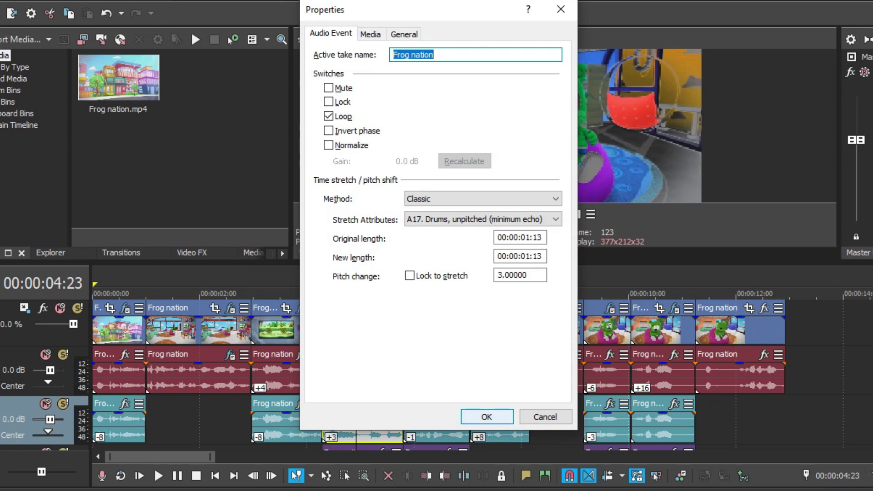
key(Return)
scroll(436, 373, down, 1)
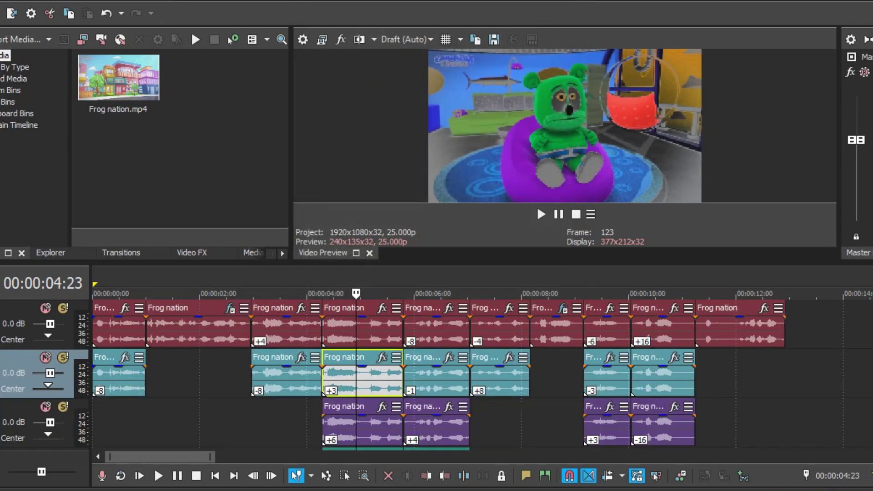
right_click(341, 423)
key(p)
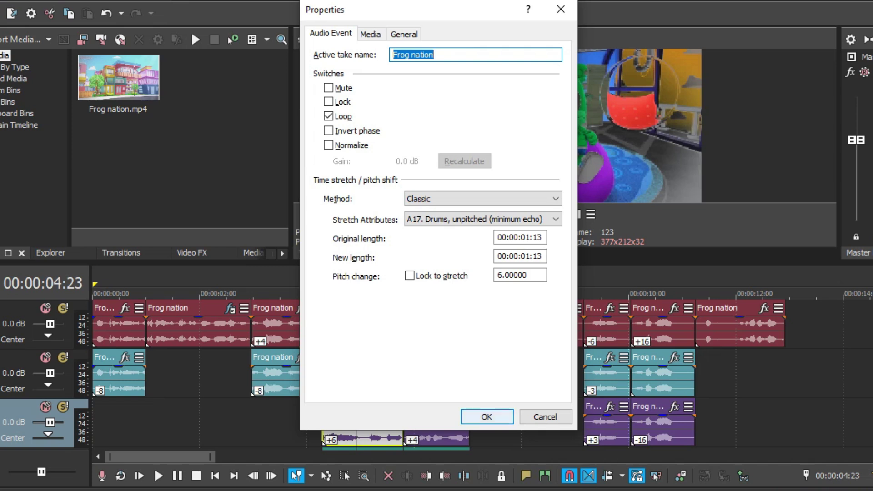
key(Return)
Pitch the green and bottom-track audio events +9 and +12 with Classic stretching
scroll(437, 373, down, 1)
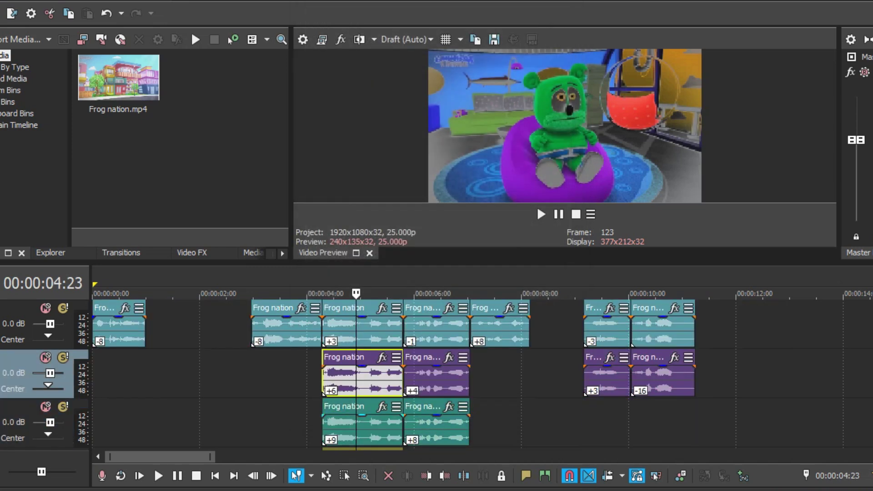
right_click(348, 421)
key(p)
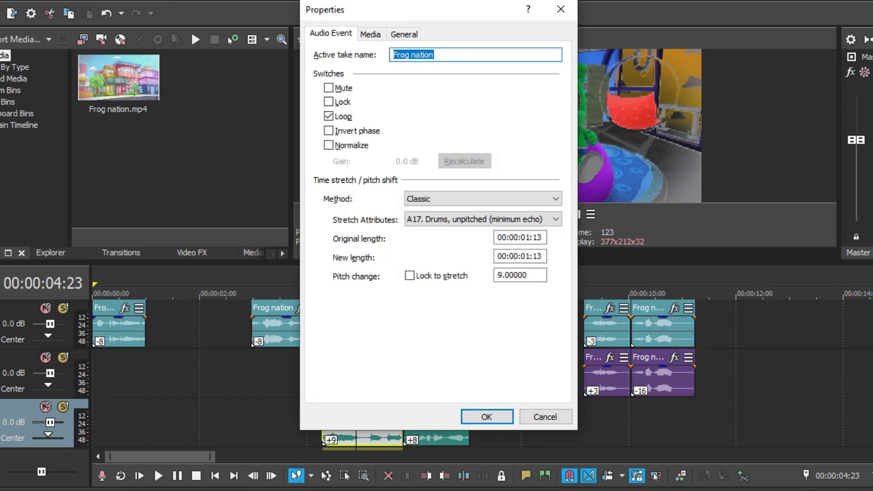
key(Return)
scroll(437, 373, down, 1)
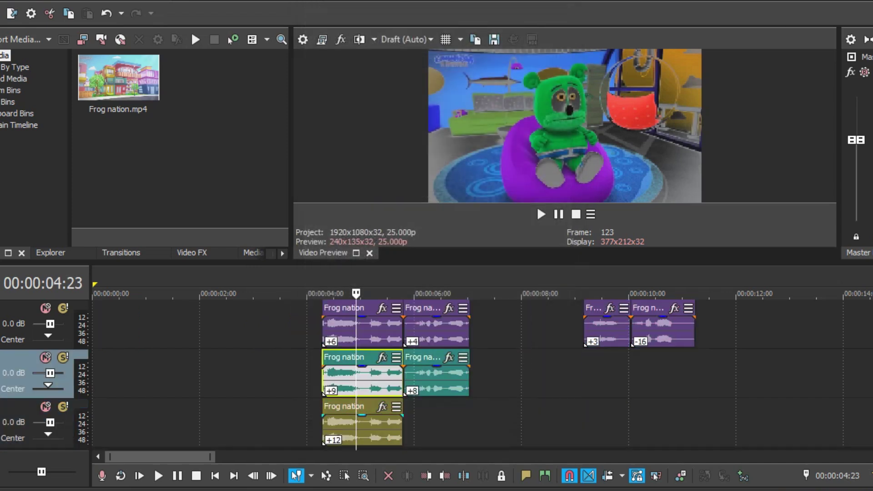
right_click(350, 421)
key(p)
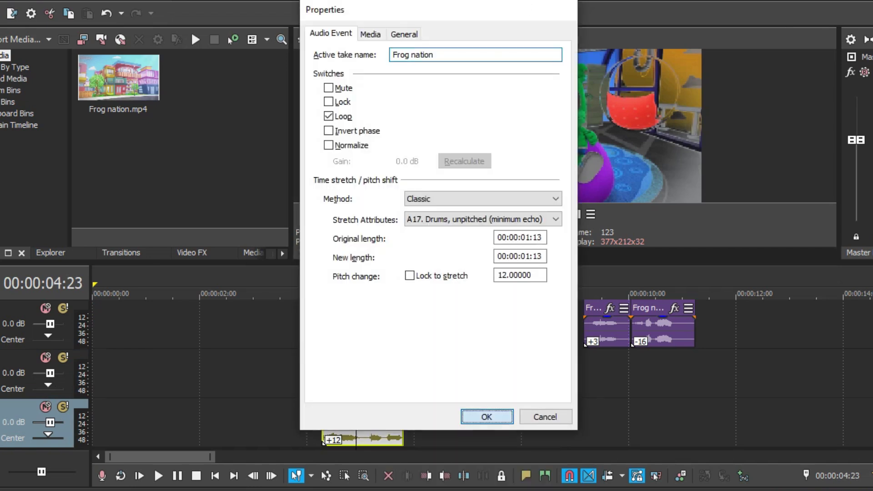
key(Return)
scroll(437, 373, up, 2)
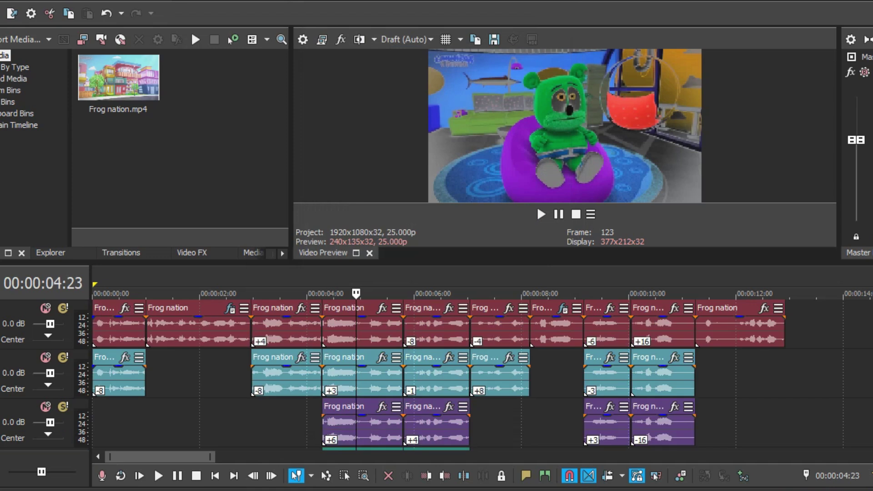
scroll(437, 373, up, 1)
Apply the RGB to BGR Channel Blend preset to the clip at 00:00:06:09
click(433, 293)
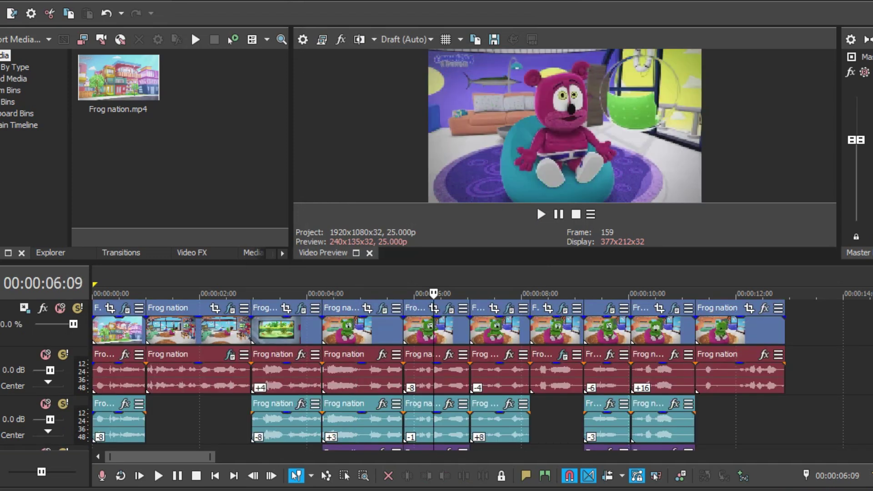
click(449, 308)
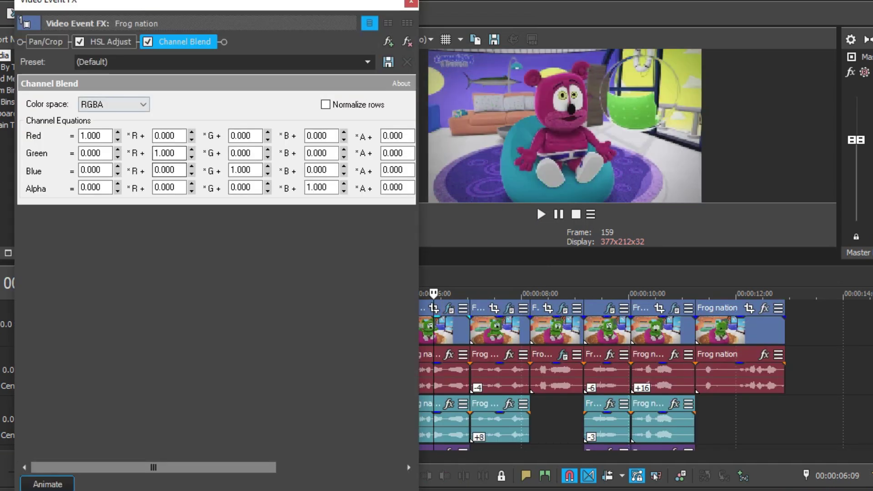
click(111, 41)
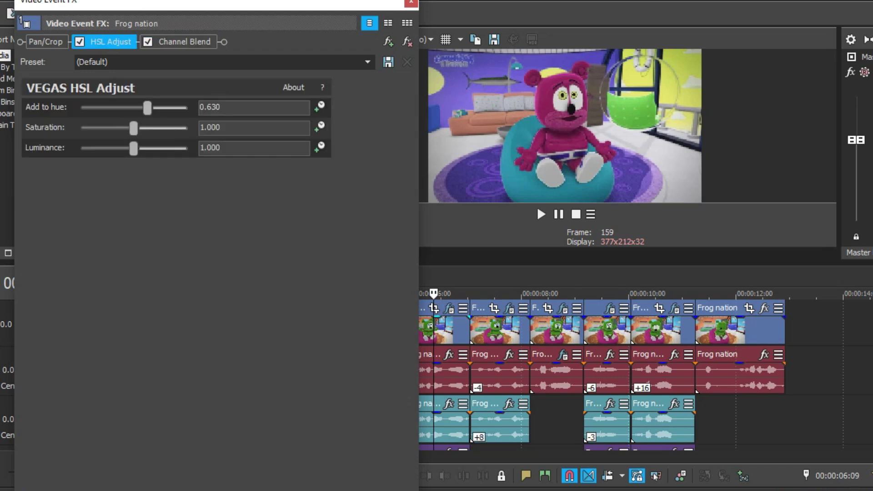
click(184, 42)
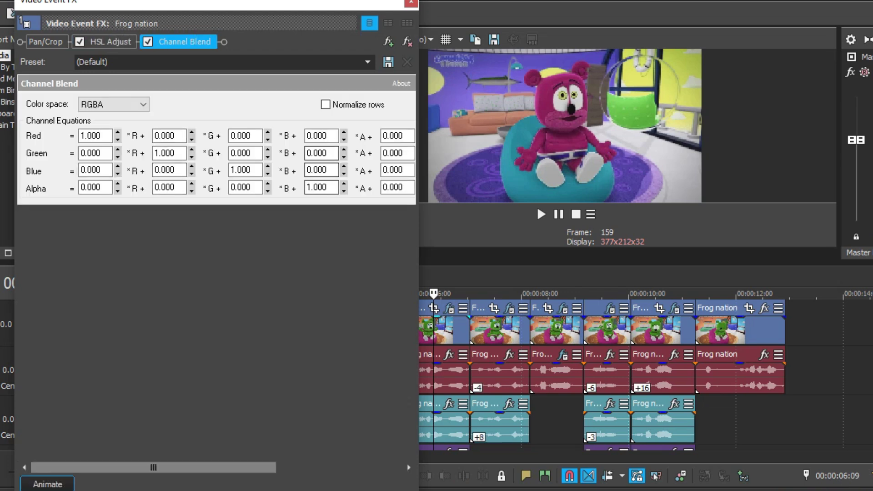
click(368, 62)
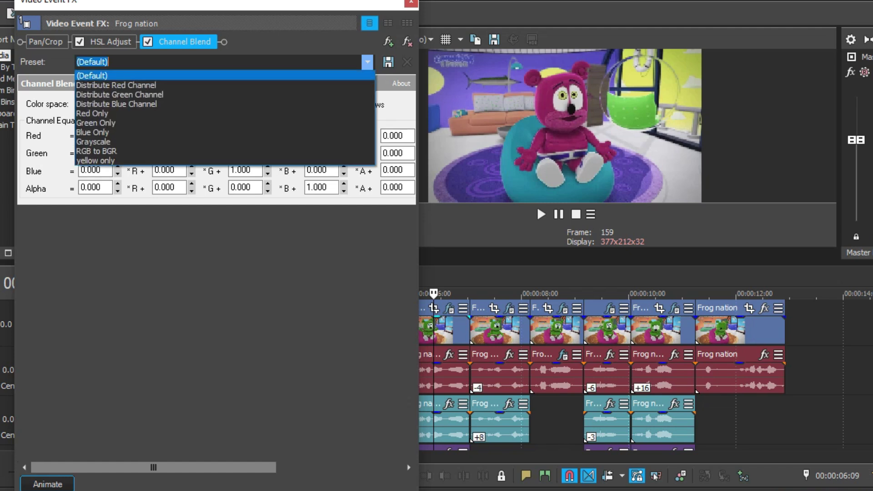
click(100, 150)
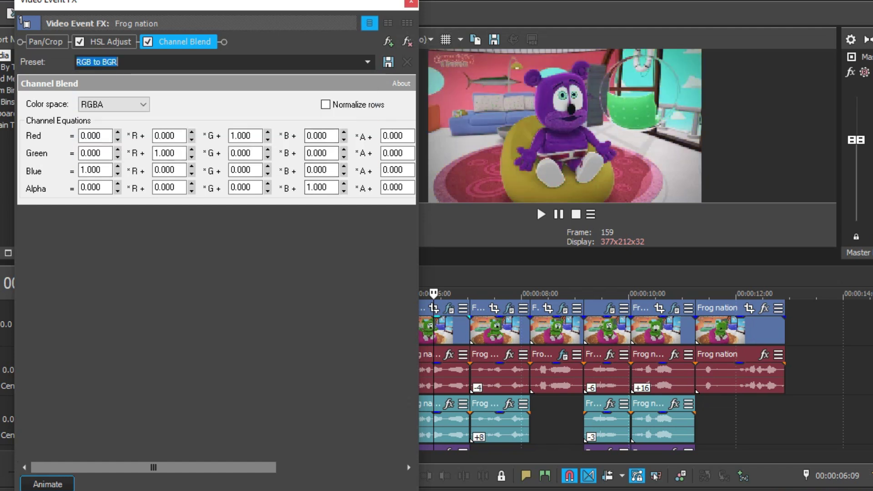
key(Escape)
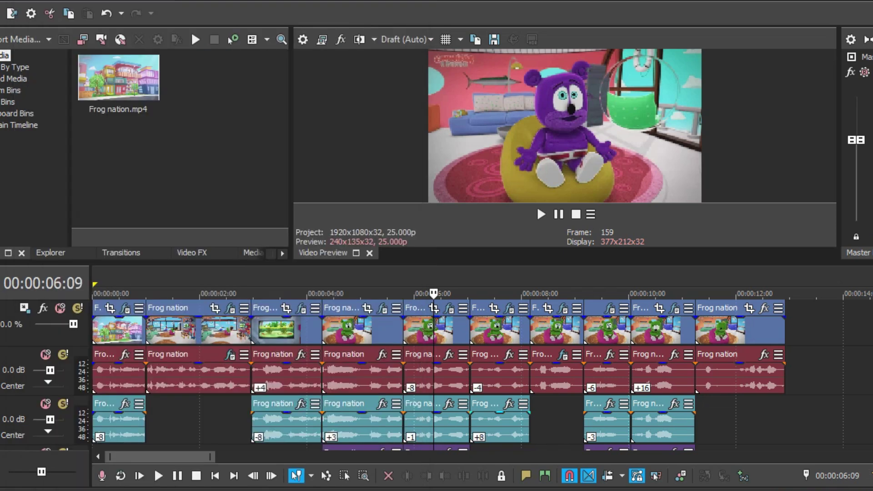
Set the red-track and teal audio events to -3 and -1 pitch changes
right_click(409, 373)
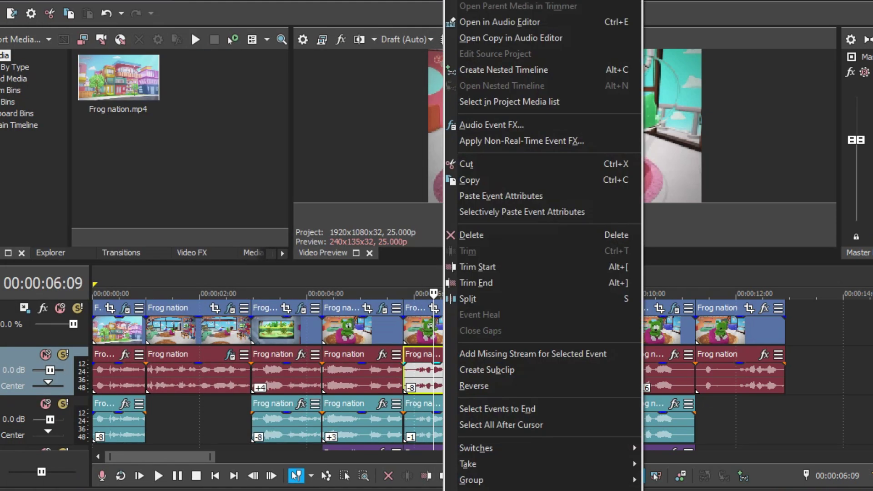
click(423, 486)
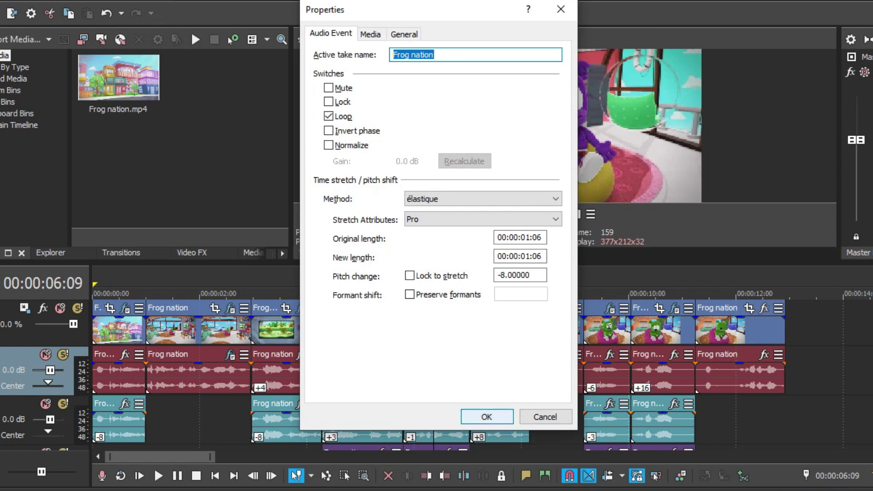
click(487, 416)
right_click(446, 421)
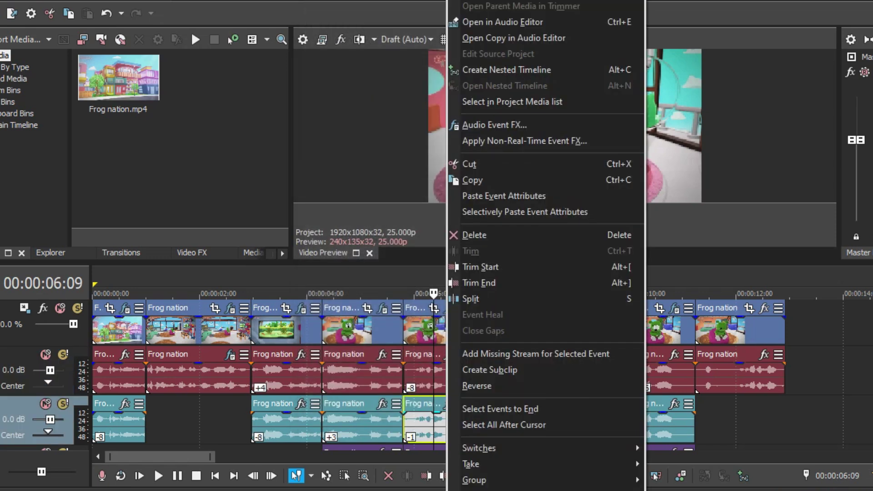
click(473, 489)
click(487, 417)
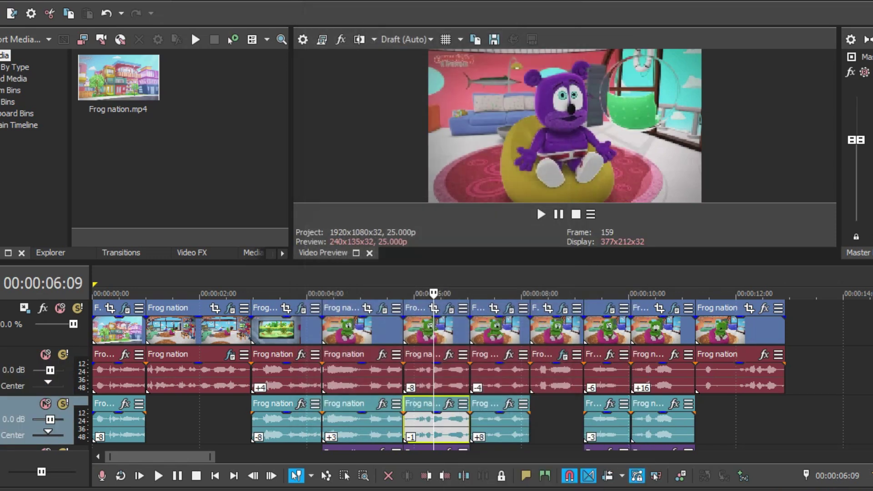
Set the purple and green audio events to +4 and +8 élastique Pro pitch changes
scroll(437, 373, down, 1)
right_click(450, 423)
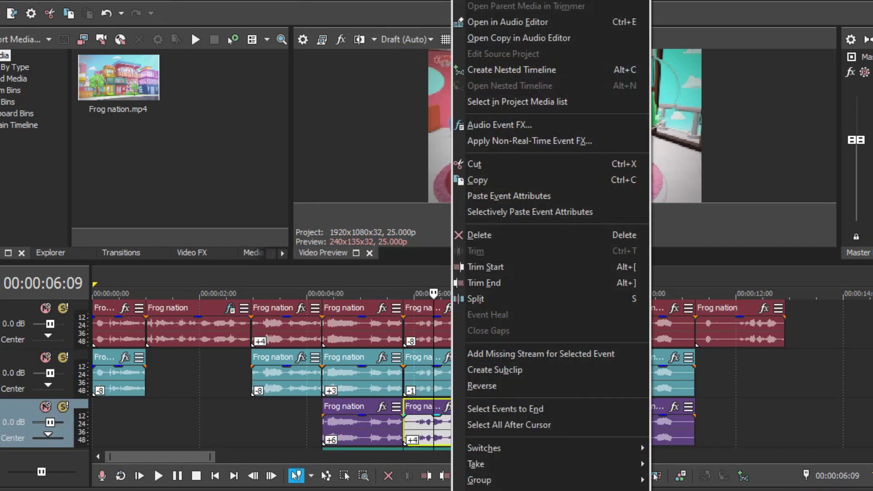
click(482, 489)
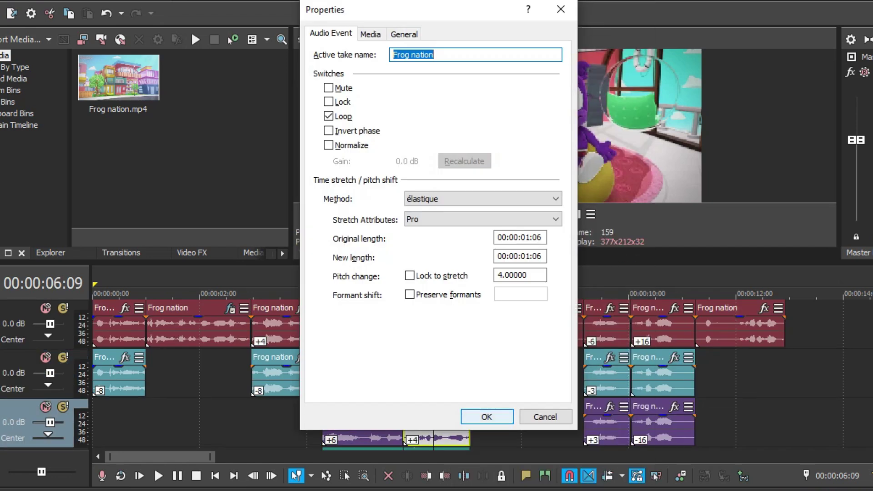
key(Return)
scroll(437, 373, down, 1)
right_click(447, 423)
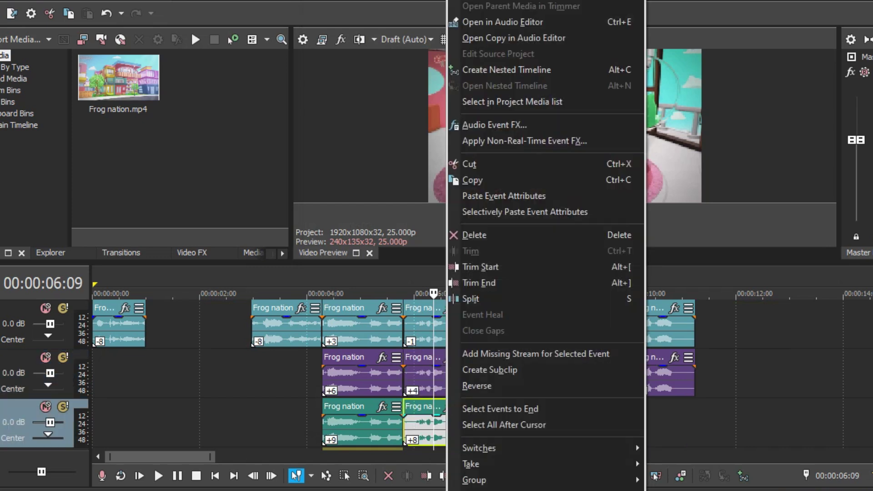
click(482, 489)
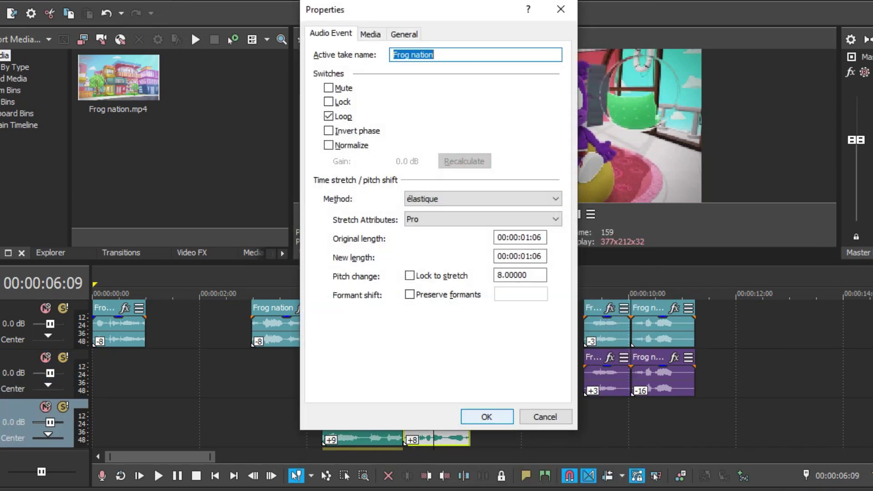
click(487, 417)
scroll(436, 373, up, 2)
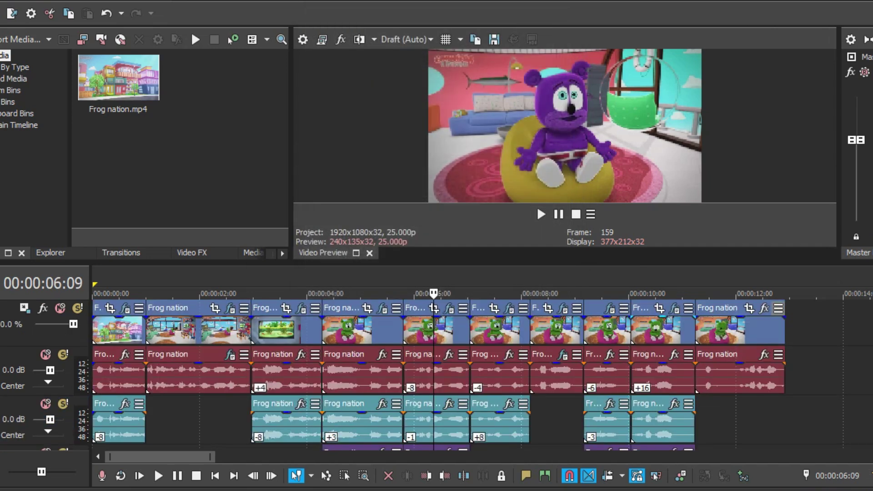
Review the 7-second clip's HSL Adjust, Mirror, Spherize, LAB Adjust Invert Luminosity and Sharpen effects
click(509, 310)
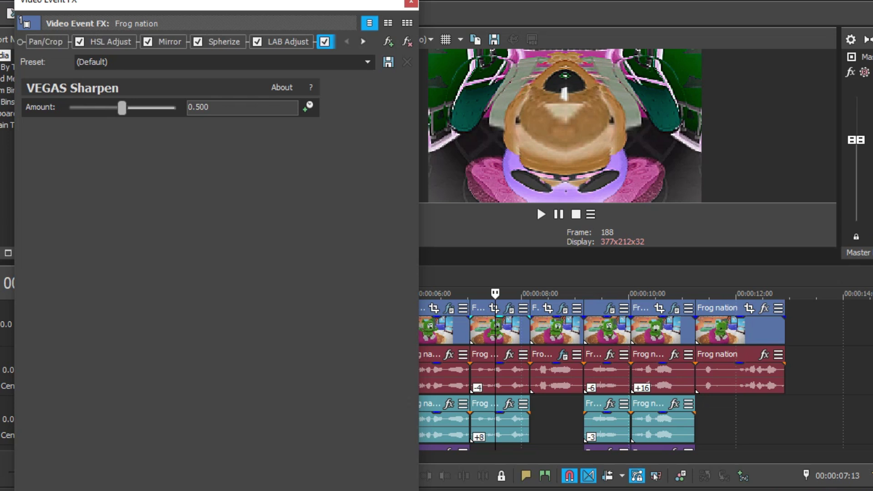
click(111, 41)
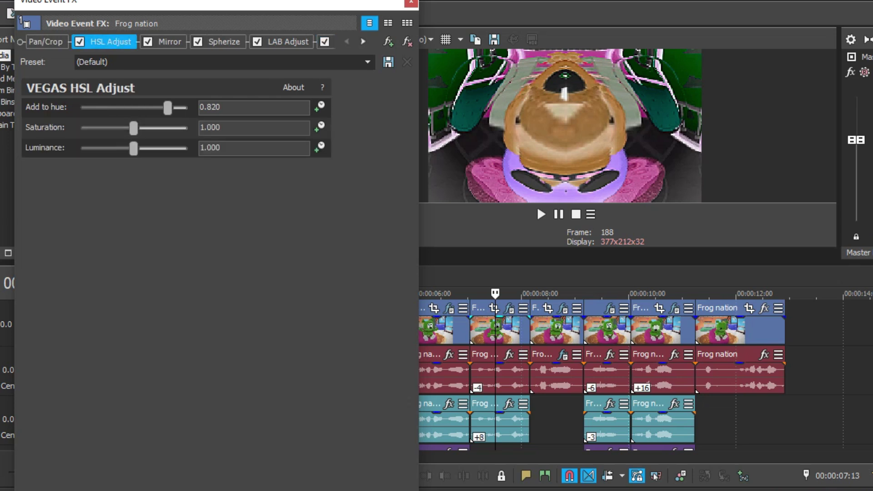
click(170, 41)
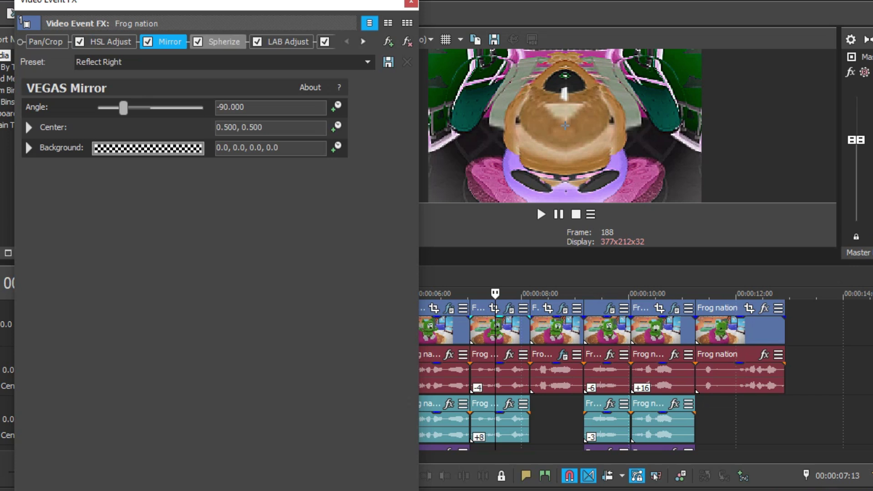
click(223, 42)
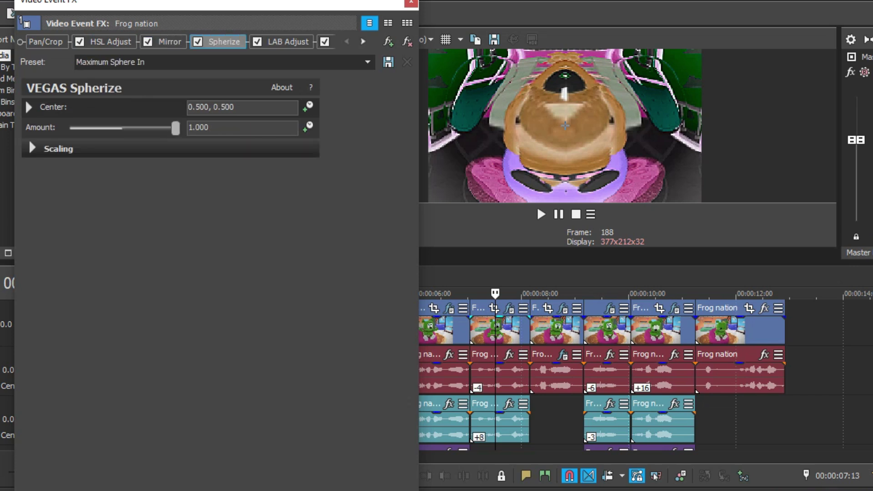
click(288, 42)
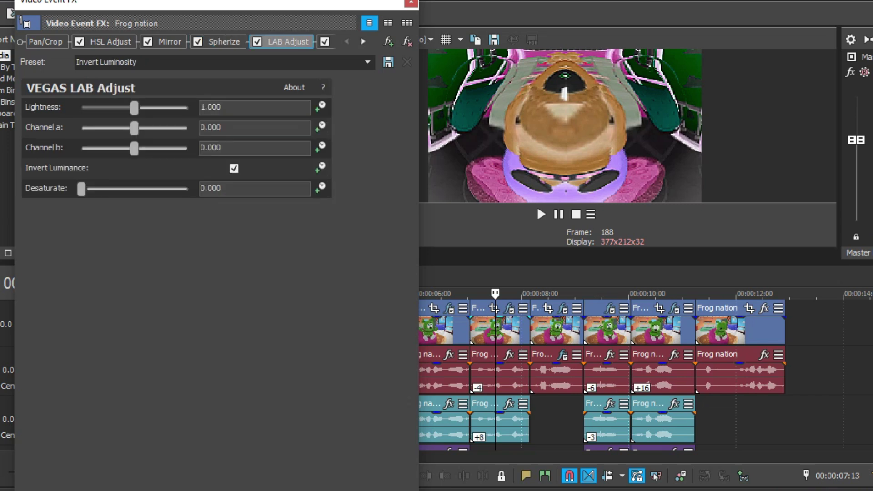
click(363, 41)
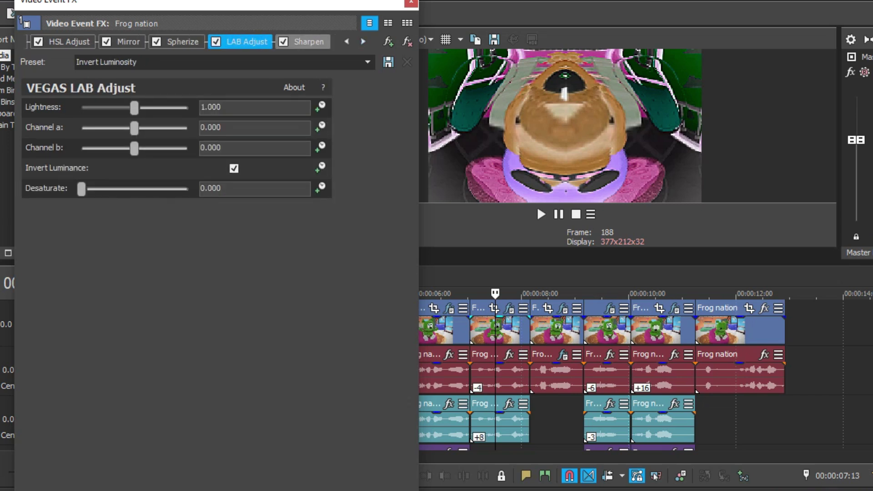
click(303, 41)
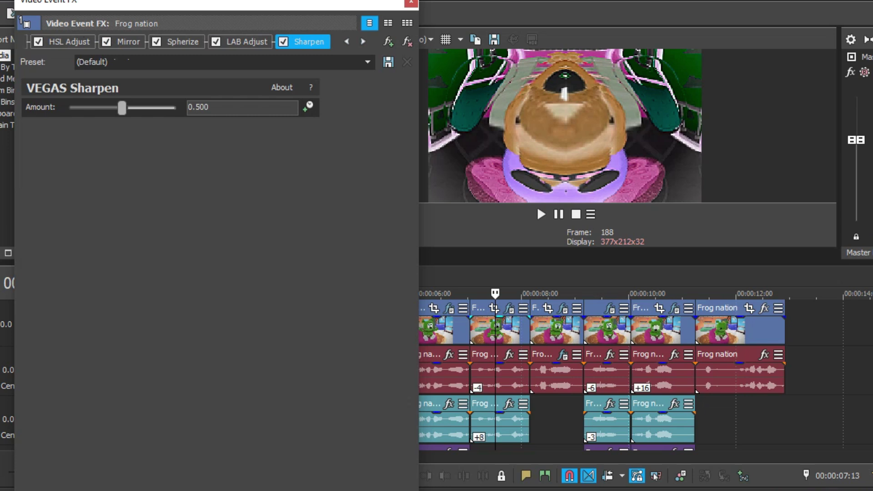
click(411, 2)
Confirm -4 and +8 pitch shifts on the two audio events, then play back the result
right_click(498, 373)
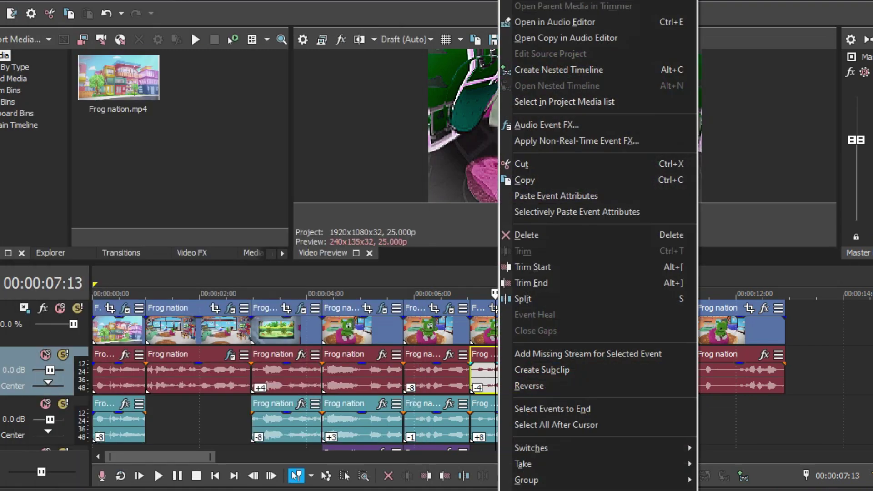
click(523, 486)
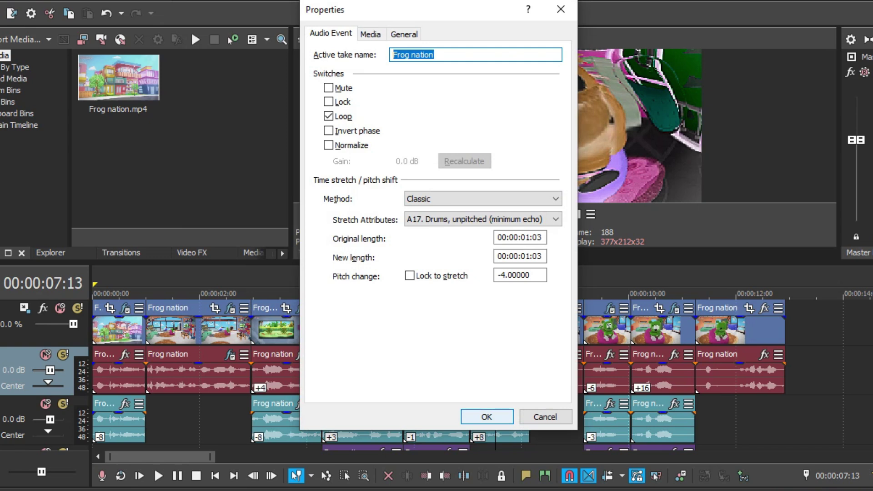
click(486, 417)
right_click(498, 423)
click(523, 486)
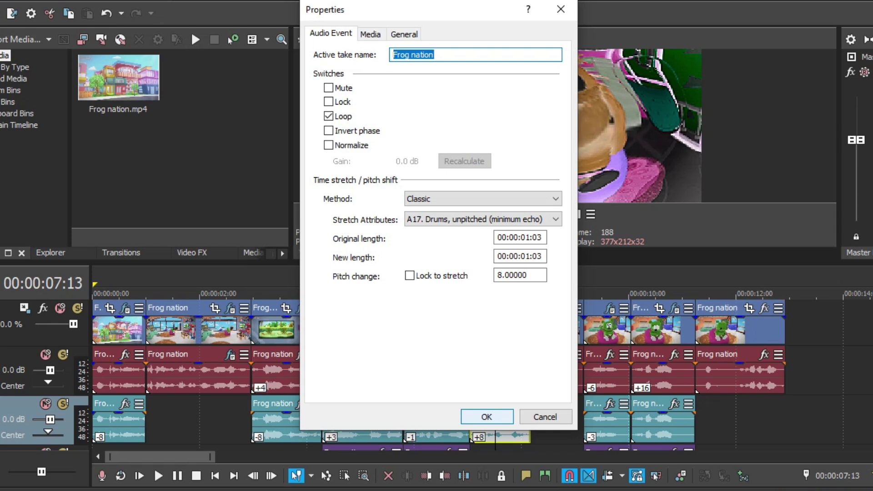
key(Return)
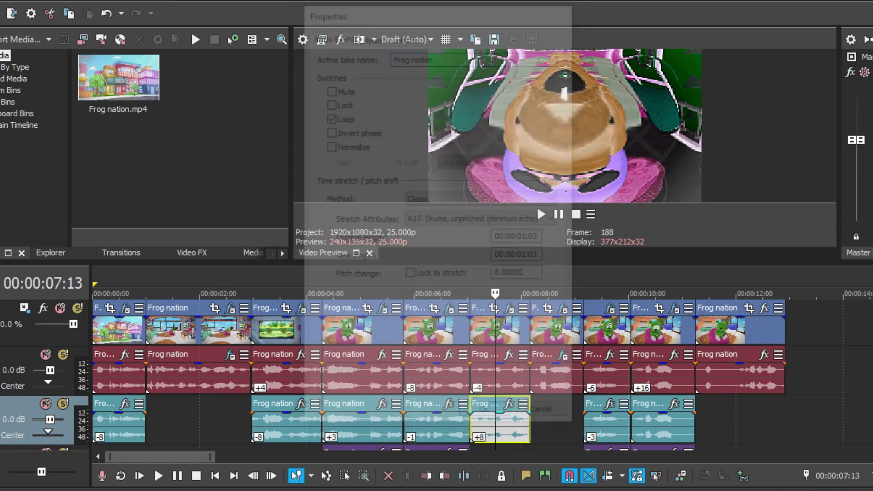
key(space)
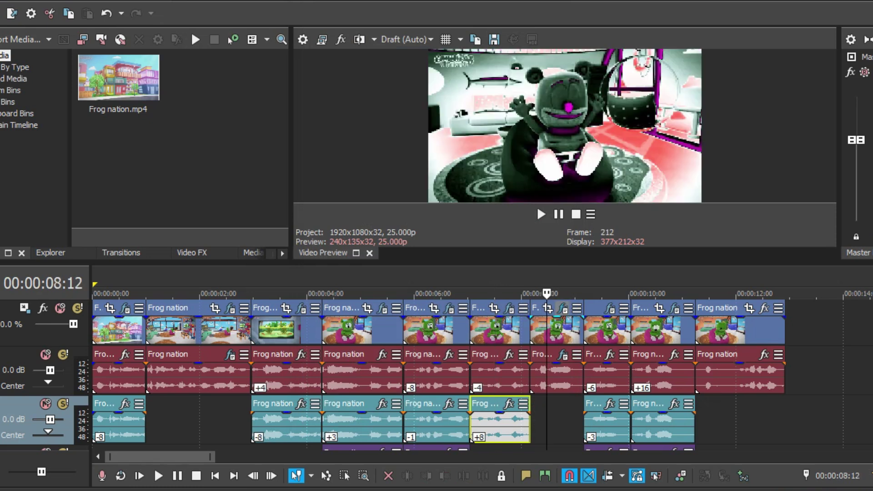
click(563, 308)
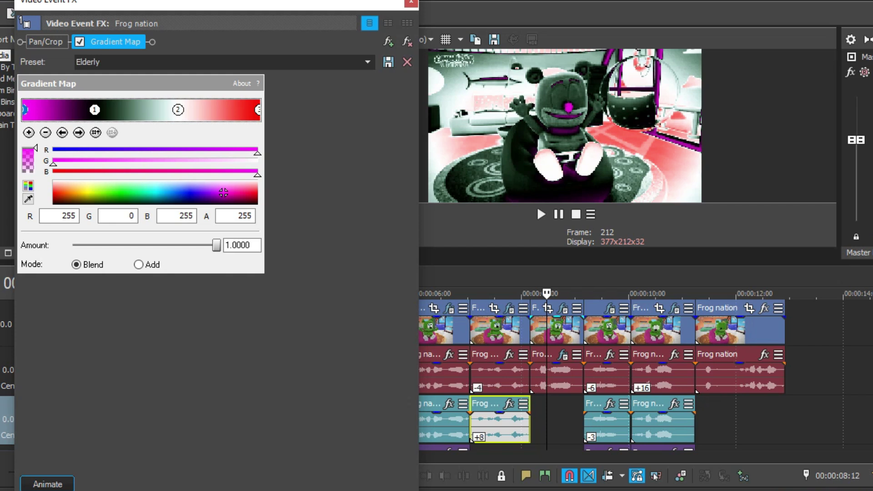
click(94, 109)
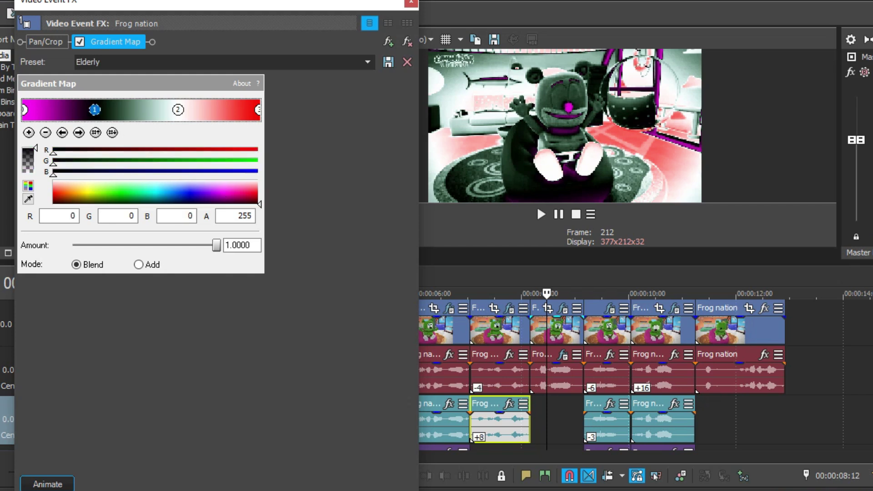
click(177, 109)
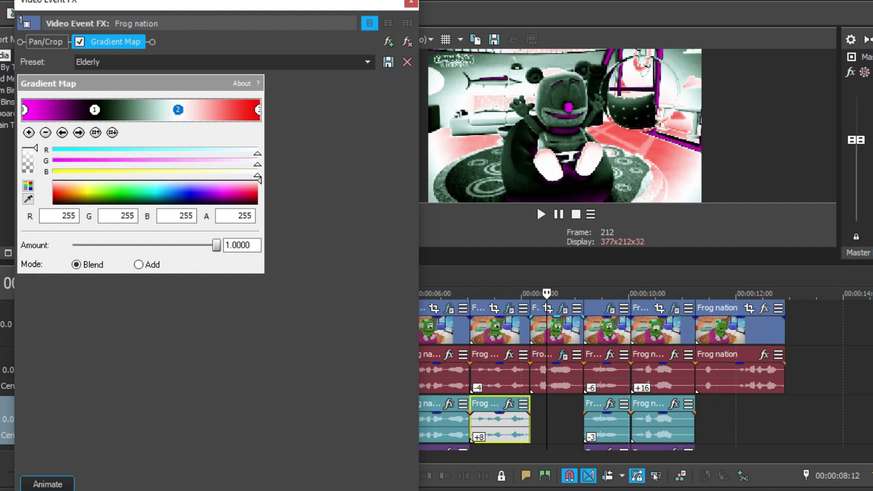
click(258, 110)
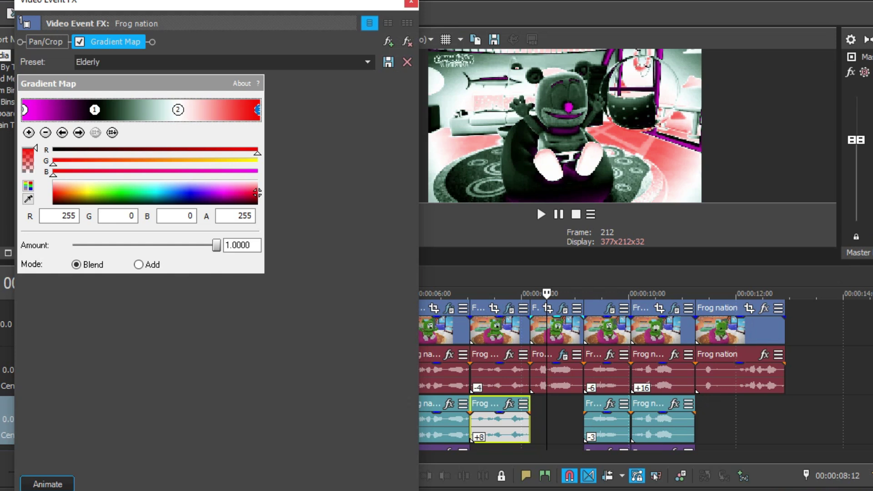
click(411, 2)
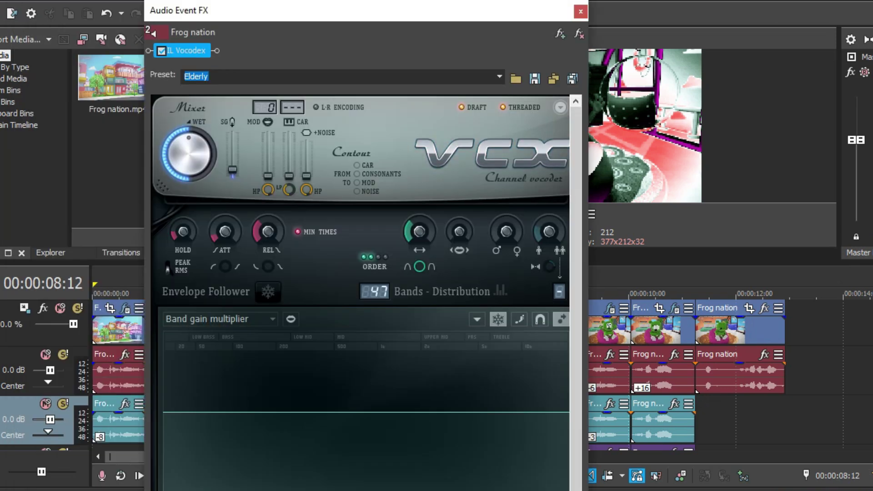
drag(527, 30, 526, 95)
drag(455, 96, 409, 4)
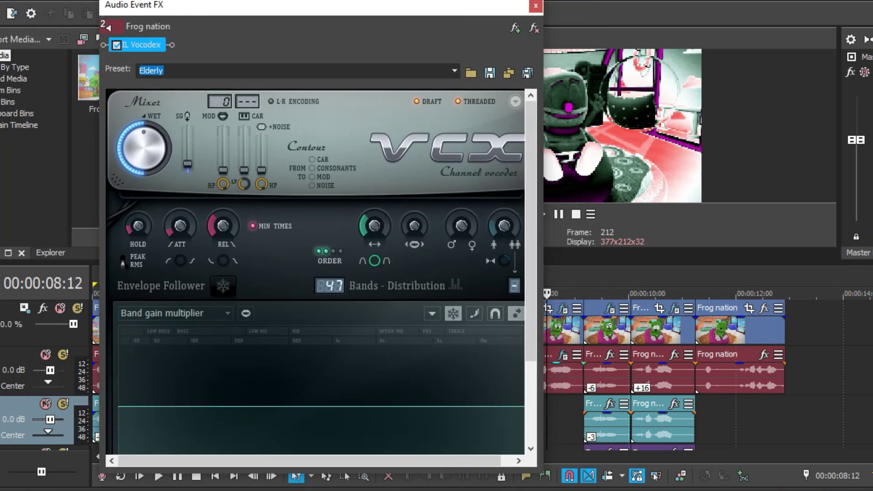
scroll(318, 272, down, 5)
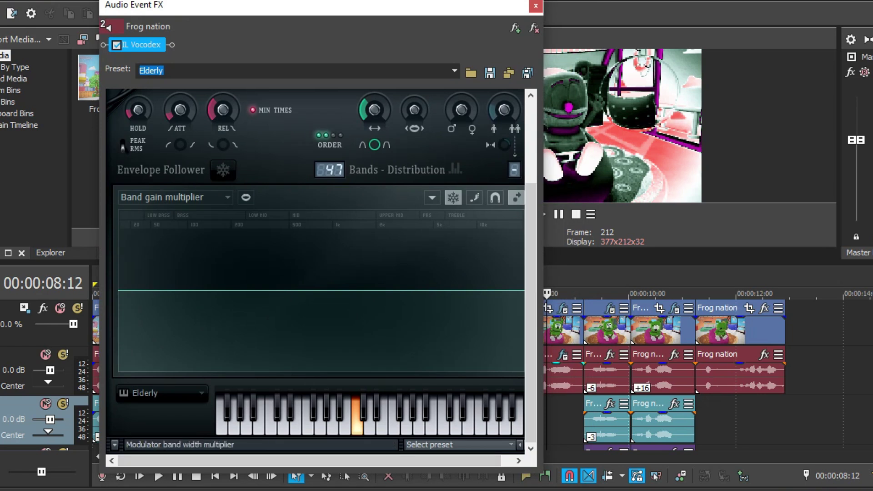
click(454, 71)
key(Escape)
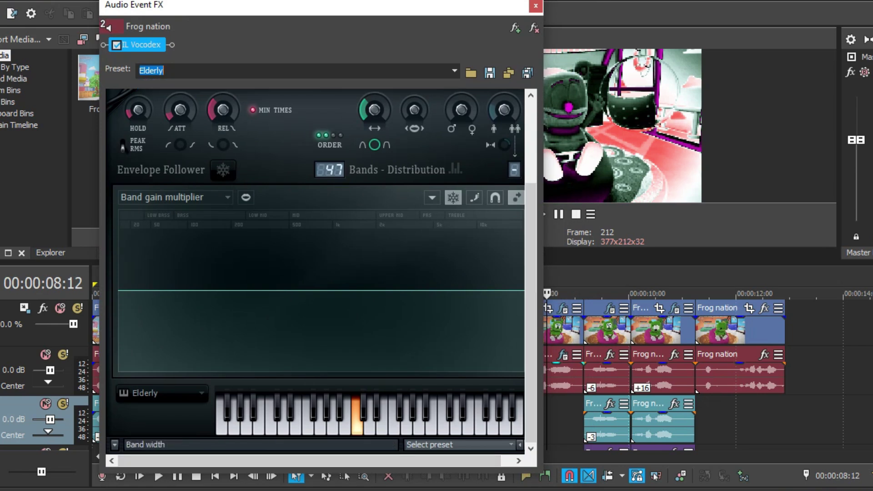
key(Escape)
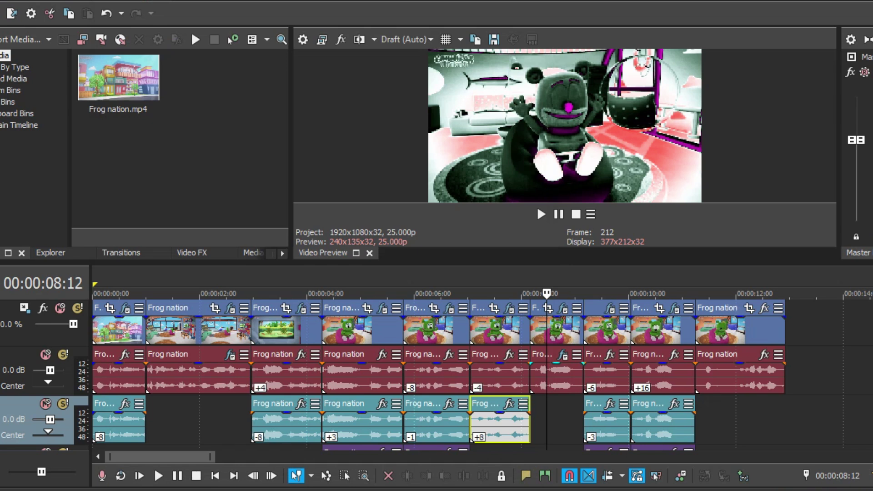
key(Page_Down)
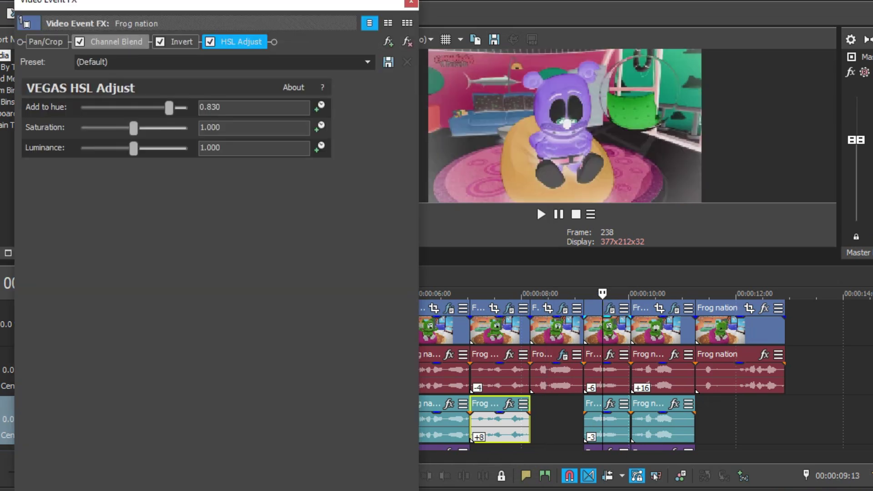
click(110, 41)
click(181, 42)
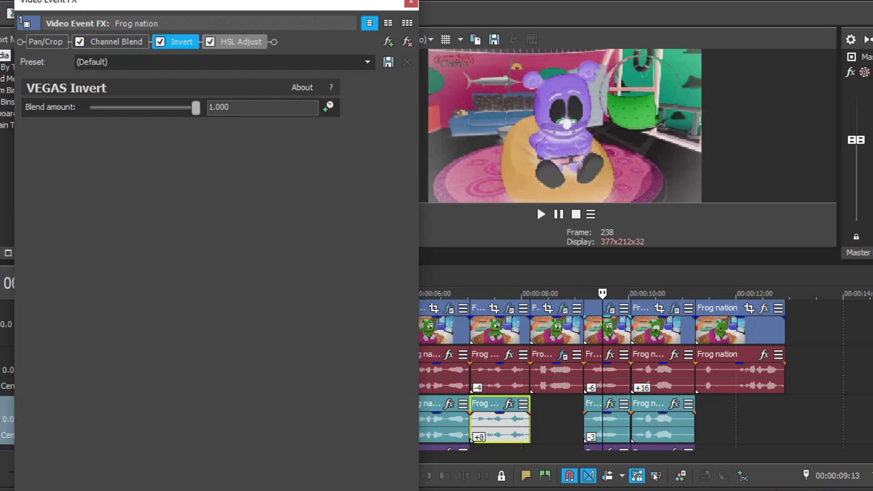
click(241, 42)
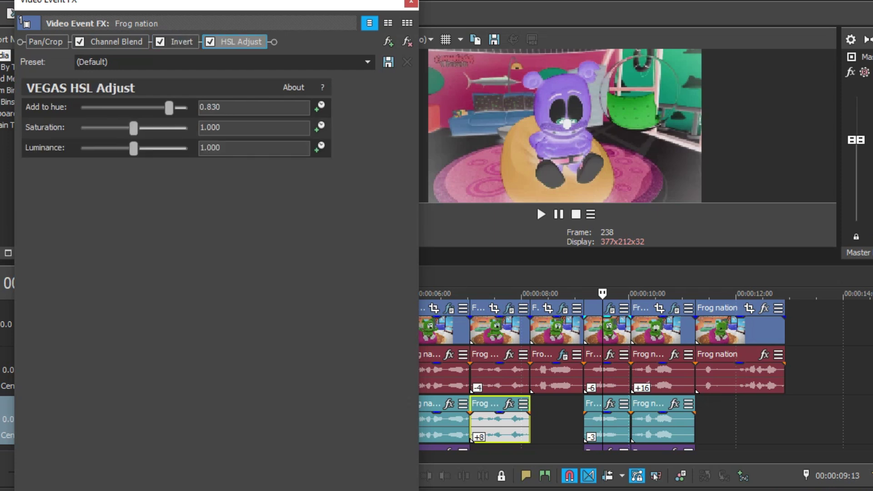
key(Return)
Set the pitch change on the audio event under the playhead through its Properties
click(537, 206)
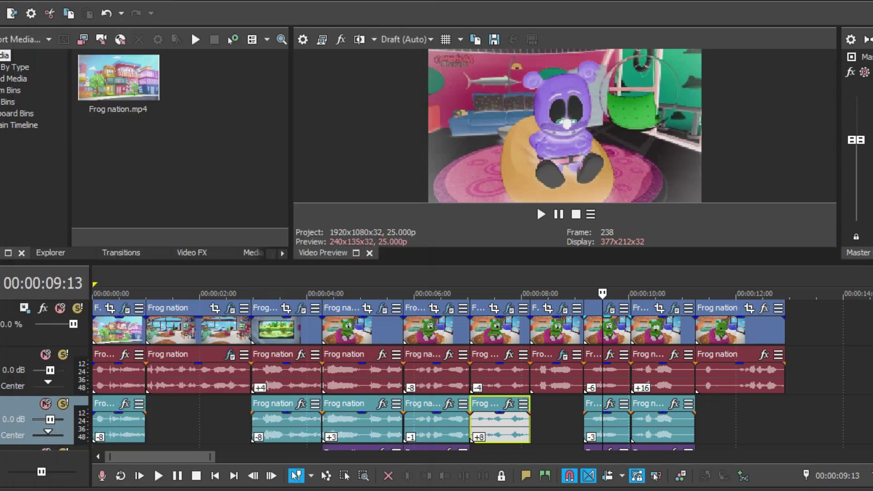
right_click(613, 370)
click(646, 486)
click(486, 416)
Pitch the lower audio event -3 and the purple-track event +3 via their Properties
right_click(609, 420)
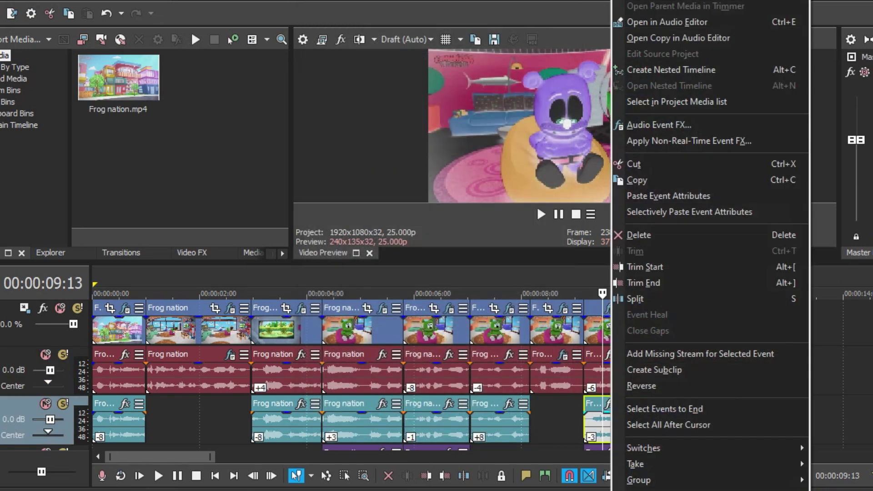
click(646, 485)
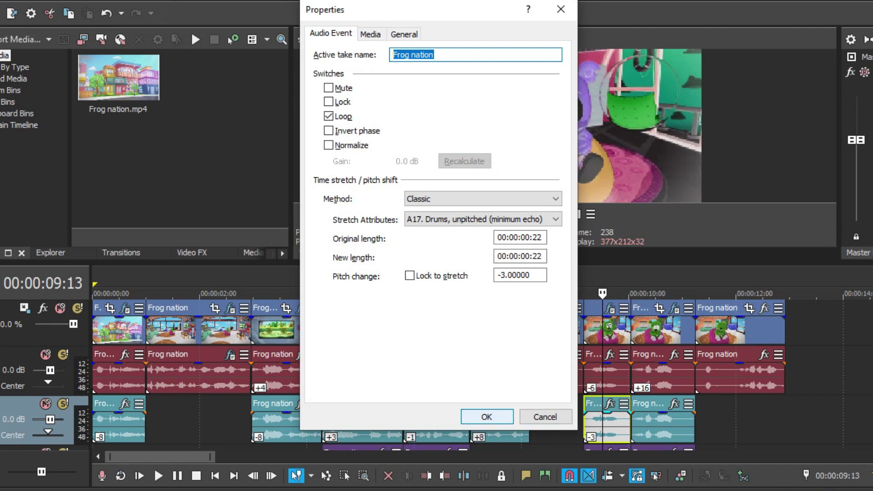
click(487, 416)
scroll(437, 373, down, 1)
right_click(609, 421)
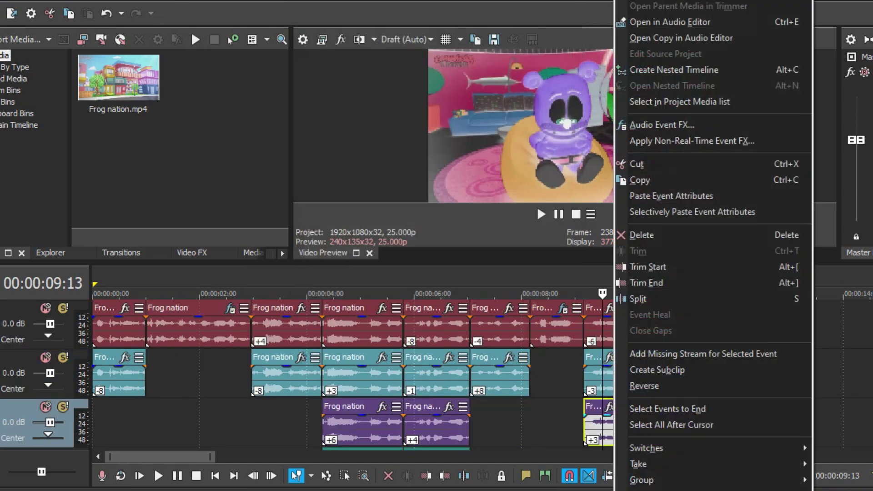
click(646, 486)
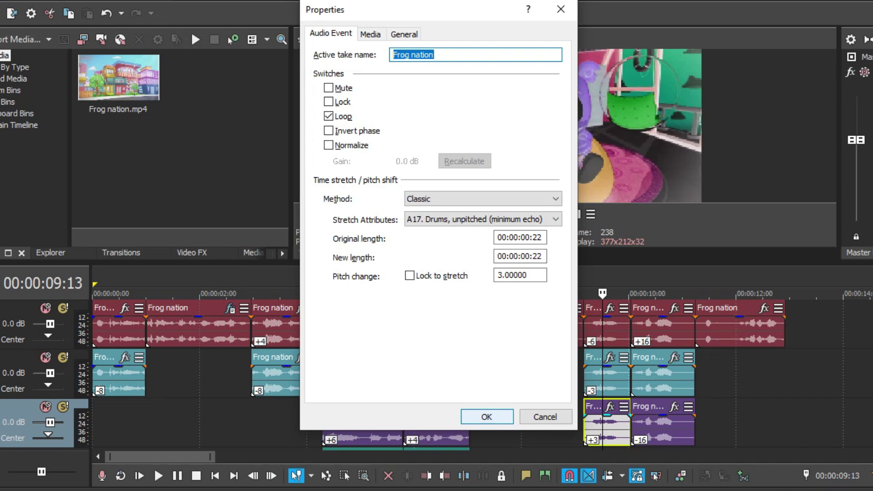
key(Return)
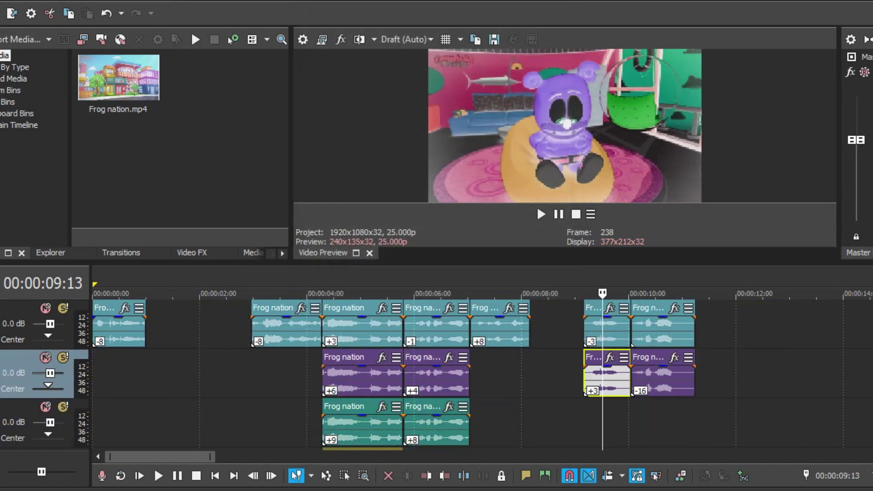
Review the 10:08 event's HSL Adjust, Swirl (0.130), LAB Adjust and Channel Blend effects, then close
key(space)
click(674, 308)
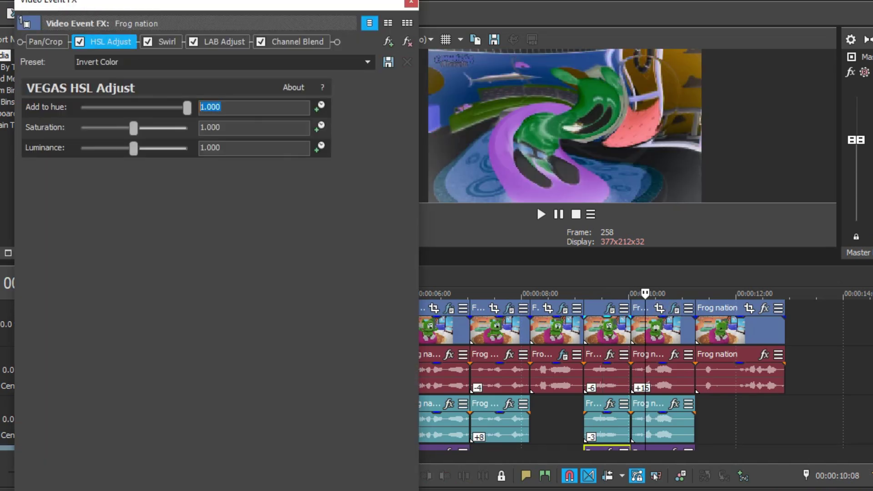
click(166, 41)
click(286, 109)
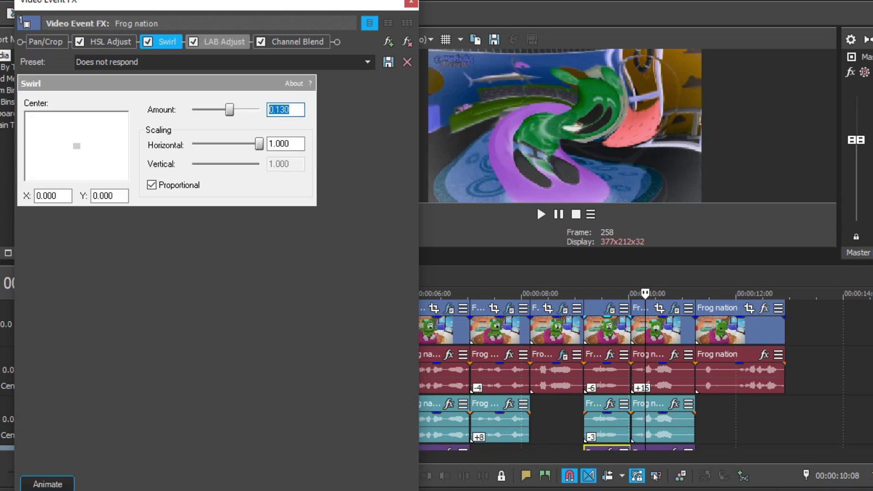
click(225, 42)
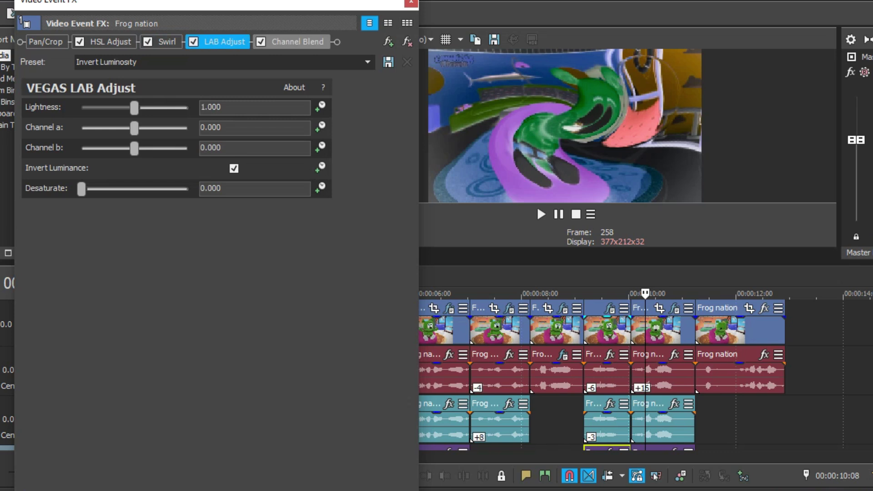
click(298, 41)
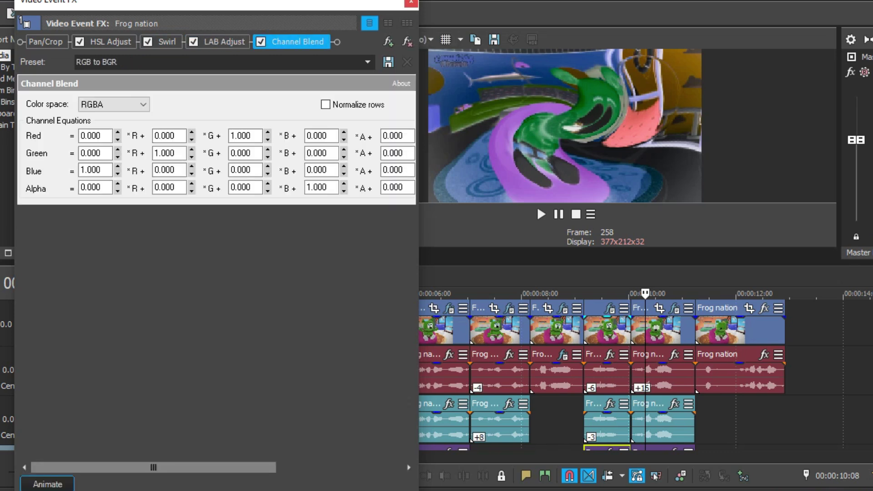
click(411, 2)
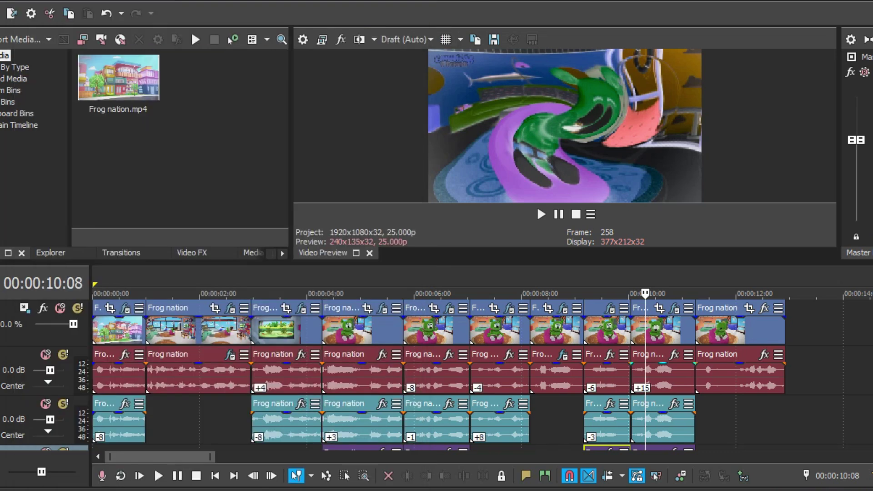
Give the upper audio event at 10:08 a +16 pitch change
right_click(660, 369)
key(p)
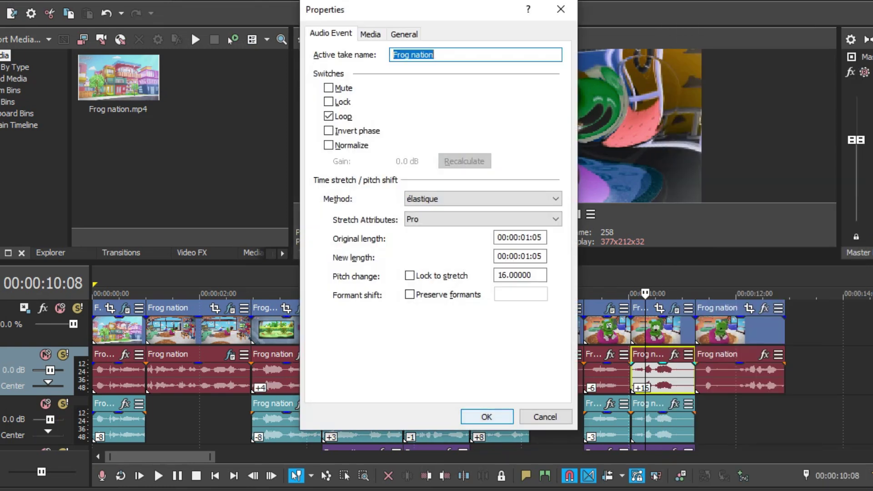
key(Return)
right_click(661, 368)
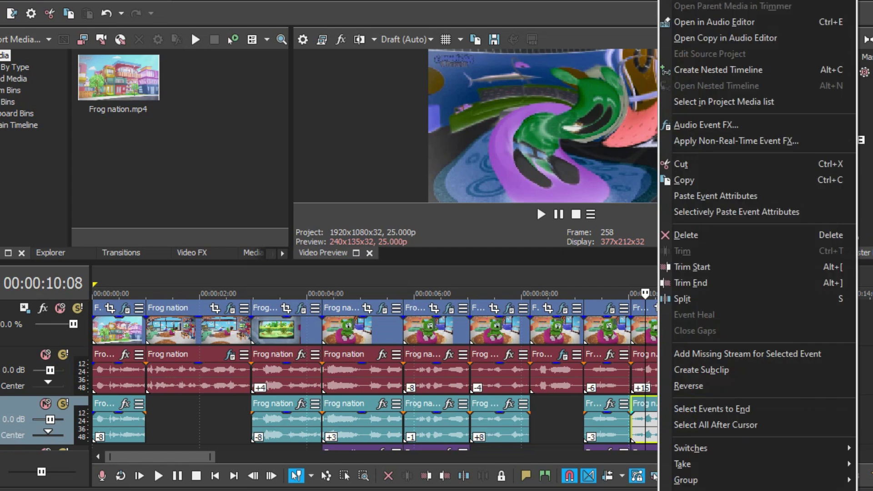
key(p)
key(Return)
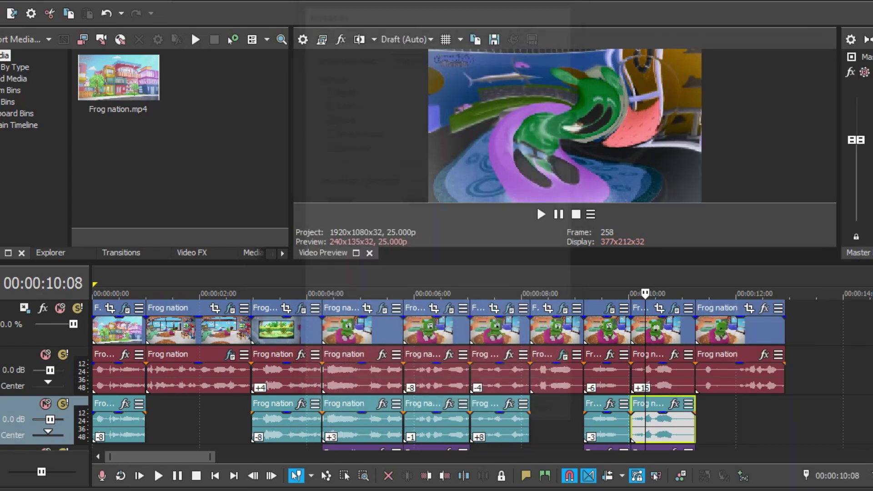
Give the purple-track audio event beneath it a -16 pitch change
scroll(437, 375, down, 1)
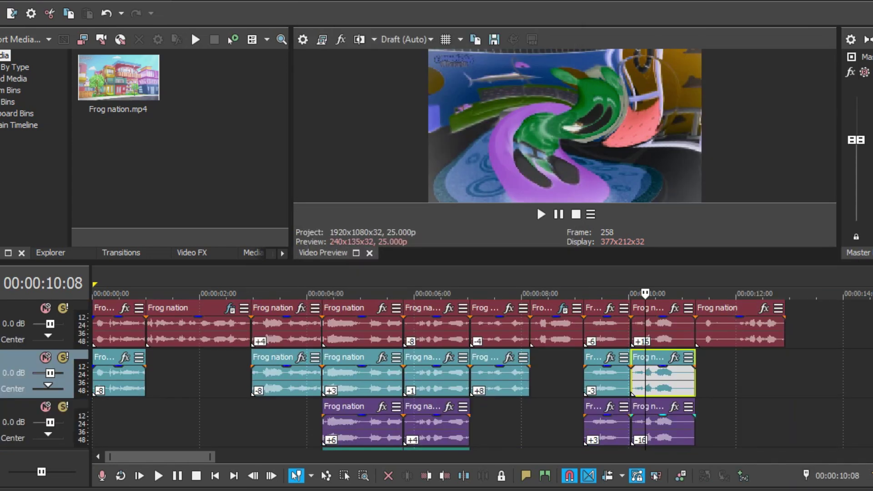
right_click(660, 423)
key(p)
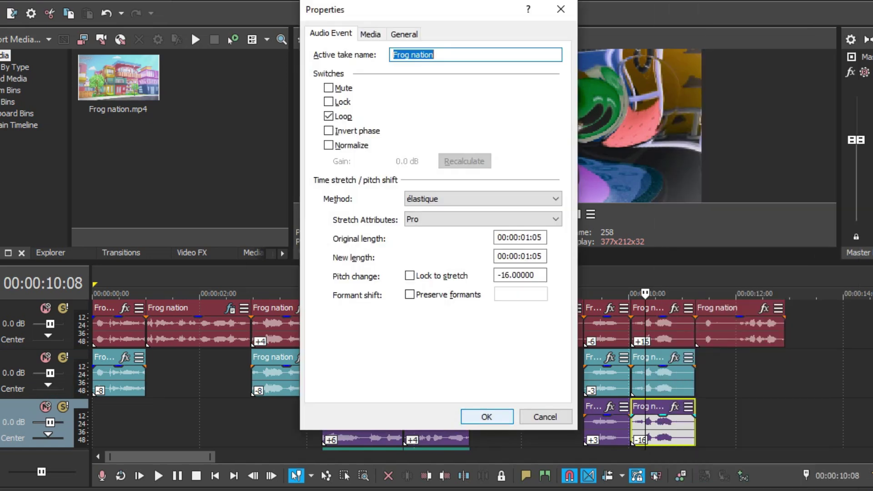
key(Return)
scroll(437, 375, up, 1)
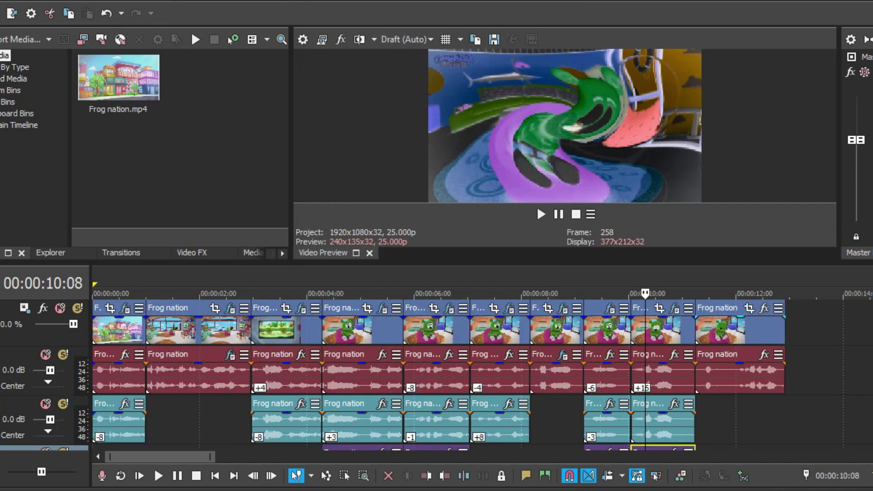
Select the final event at 11:20, closing its effect chooser and pan/crop editor unchanged
click(726, 327)
click(764, 307)
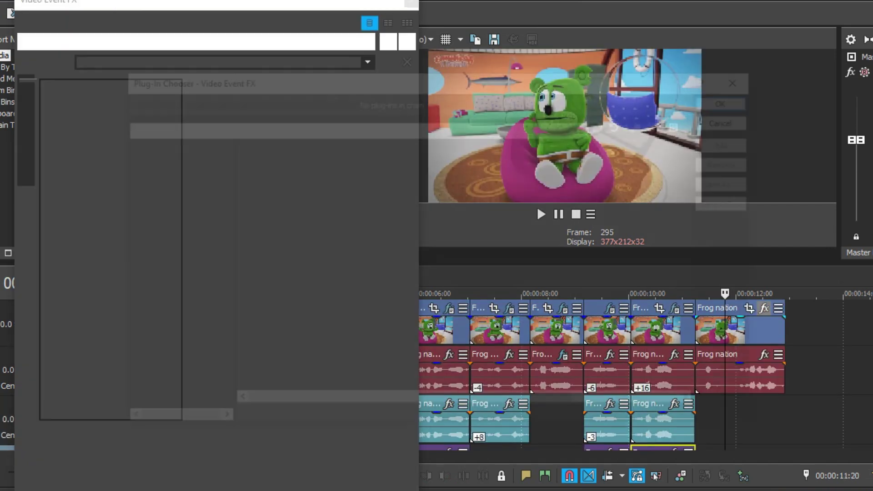
click(728, 96)
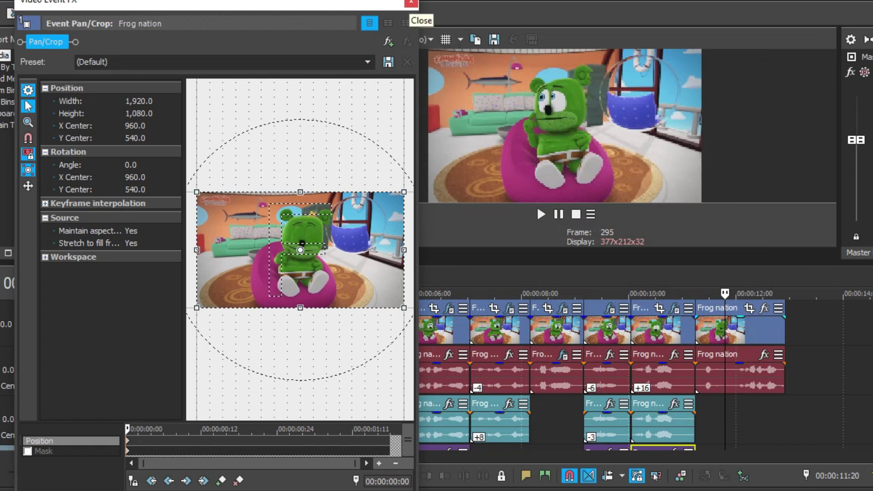
click(411, 2)
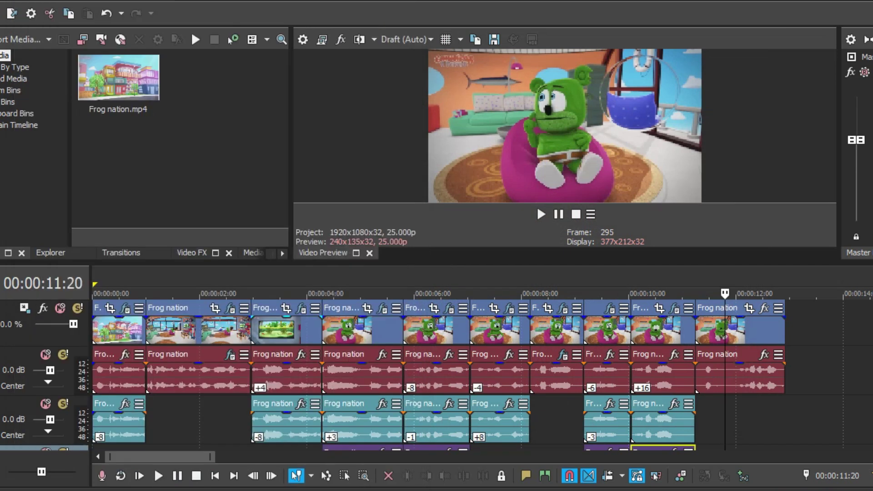
Apply Gradient Map with the 'for drums' preset to the 11:20 Frog nation event
click(254, 253)
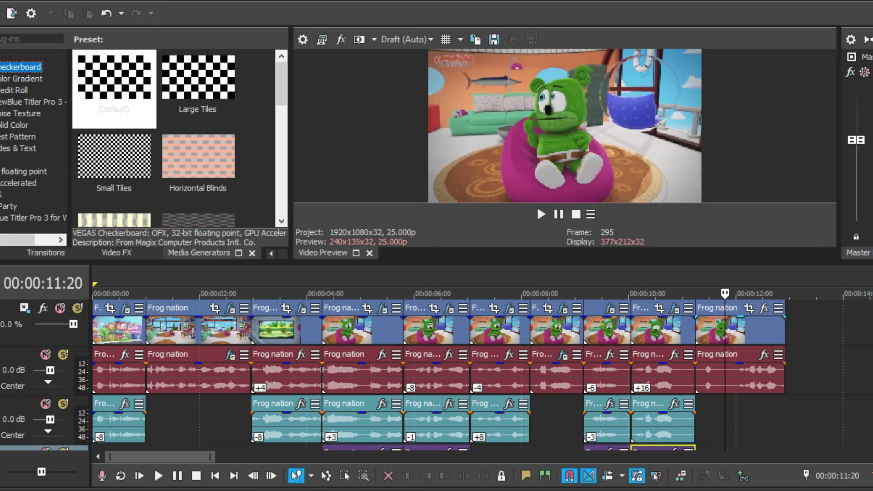
click(117, 253)
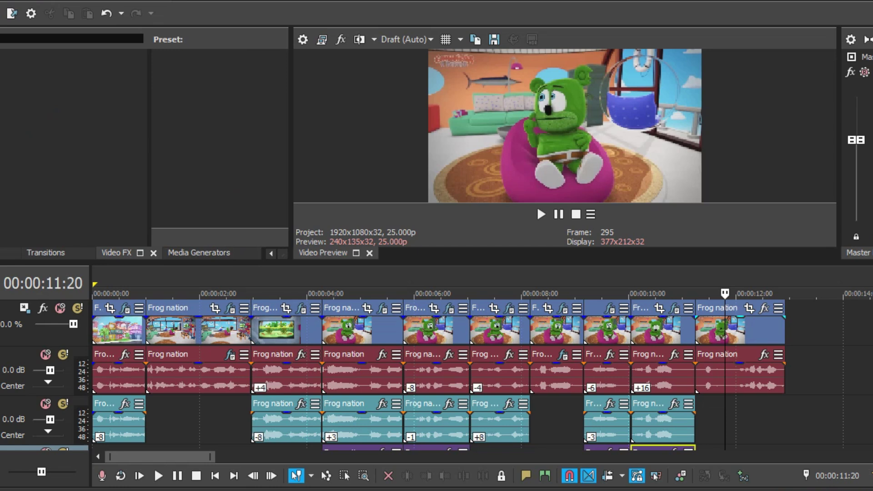
click(20, 79)
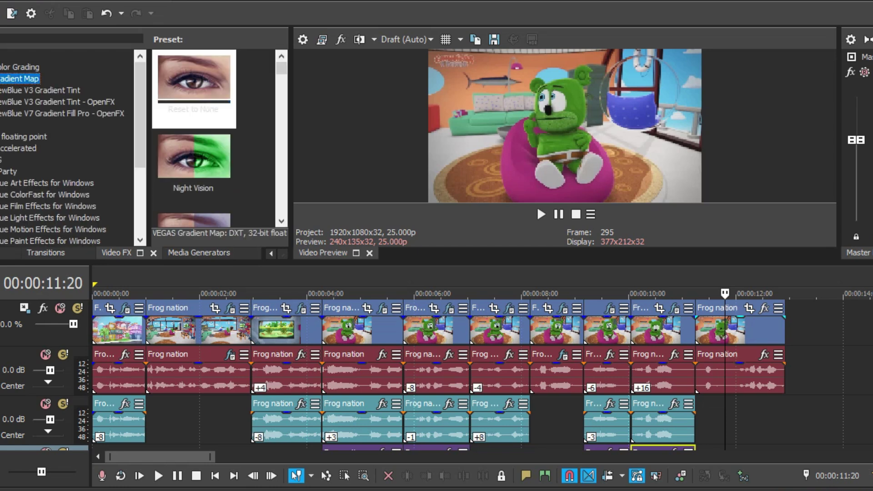
drag(195, 86, 723, 330)
click(367, 62)
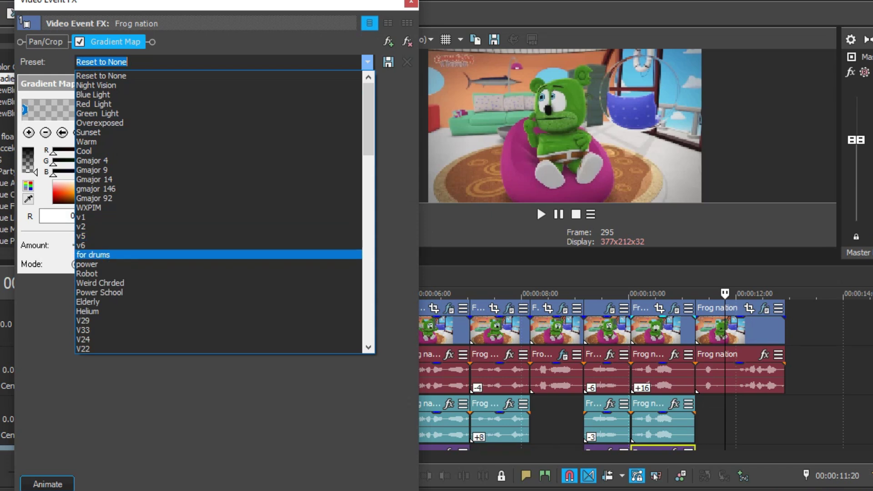
click(93, 255)
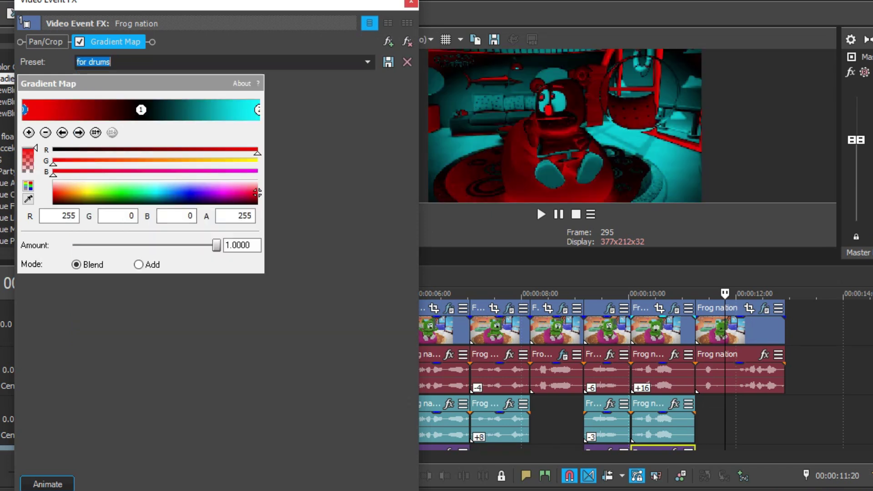
click(411, 2)
click(765, 355)
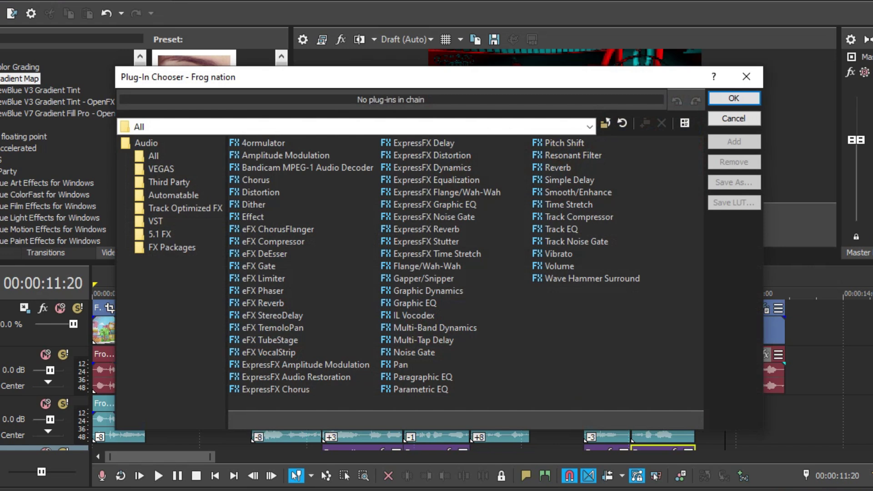
Add IL Vocodex to the 11:20 event's audio and load its For drums preset
click(411, 315)
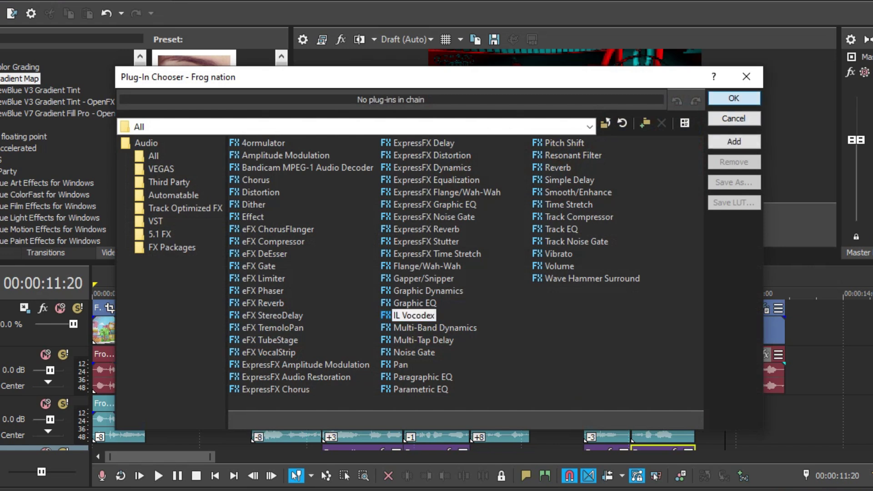
double_click(411, 316)
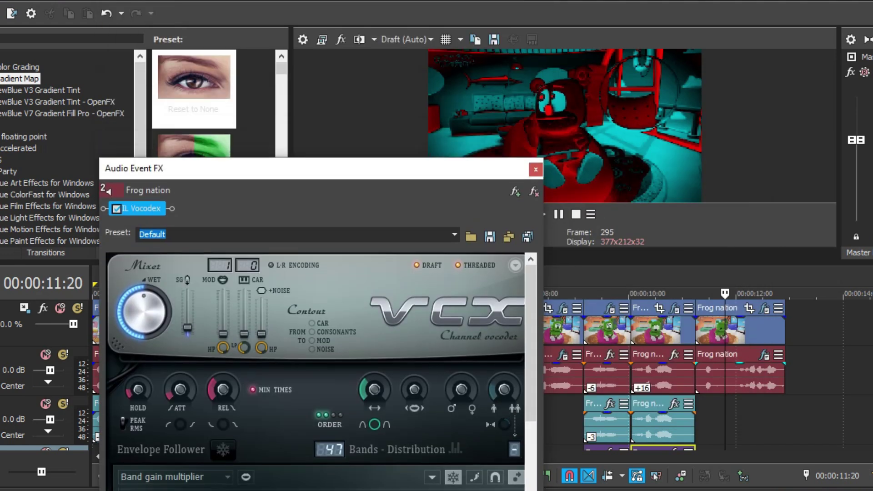
drag(437, 162, 452, 16)
scroll(337, 255, down, 4)
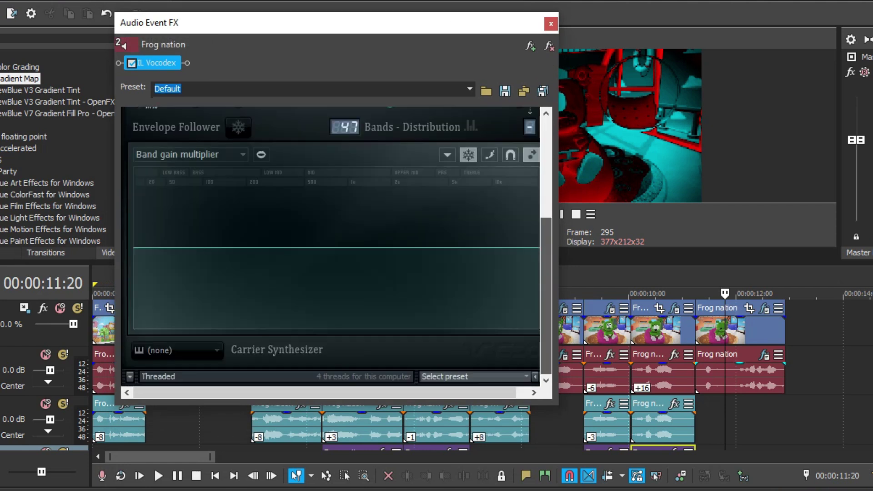
click(473, 377)
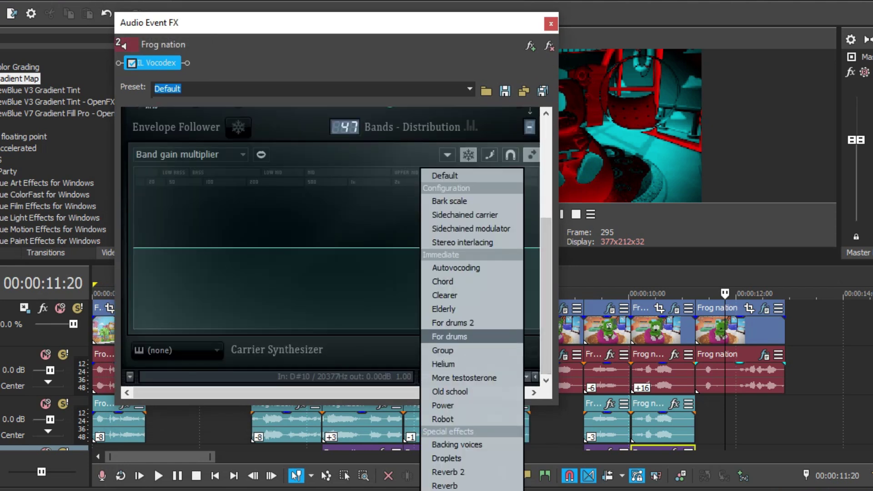
click(443, 335)
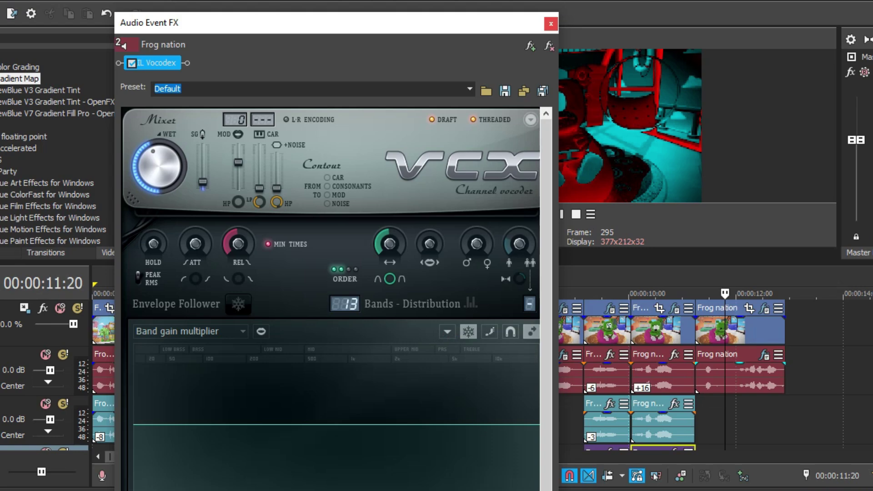
Close the Audio Event FX window, keeping the Vocodex settings on the event
click(550, 23)
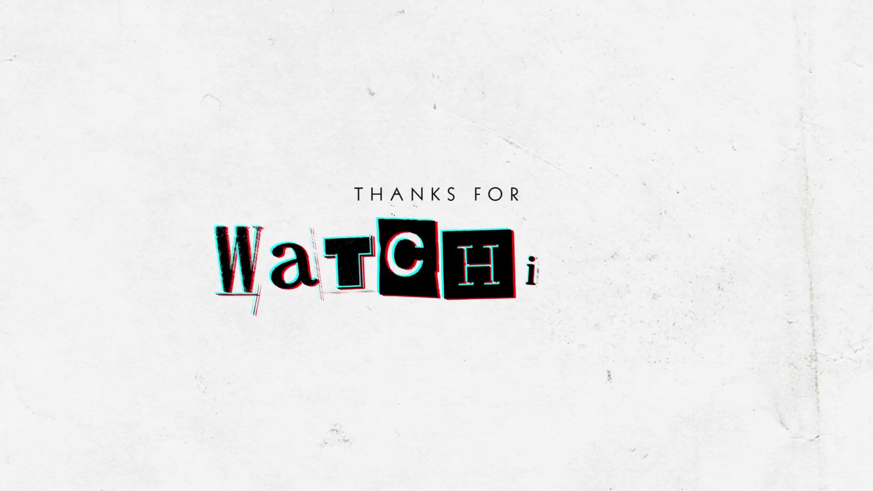